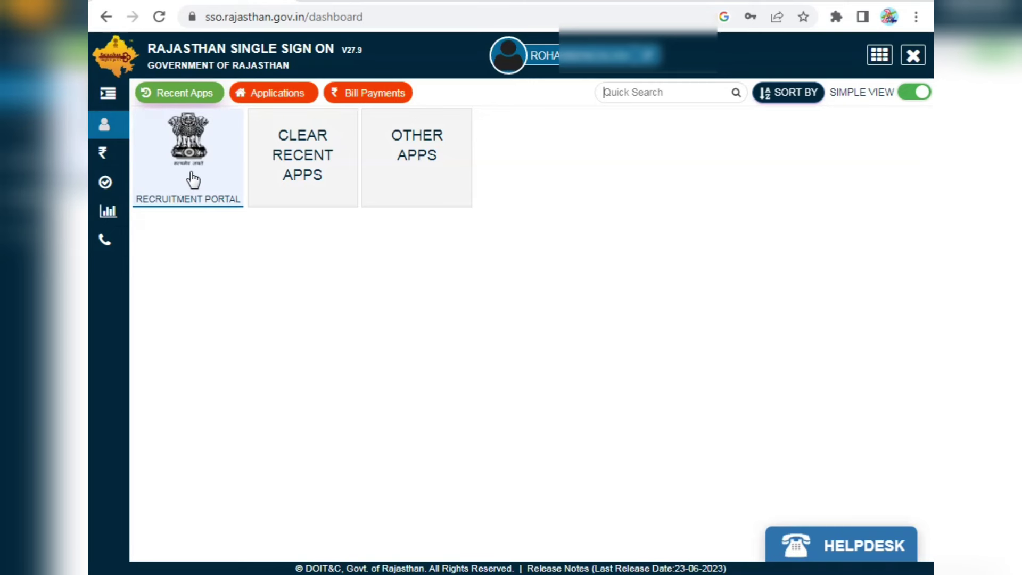
Step: Search 'rec' in Quick Search and launch the RECRUITMENT PORTAL app
click(632, 93)
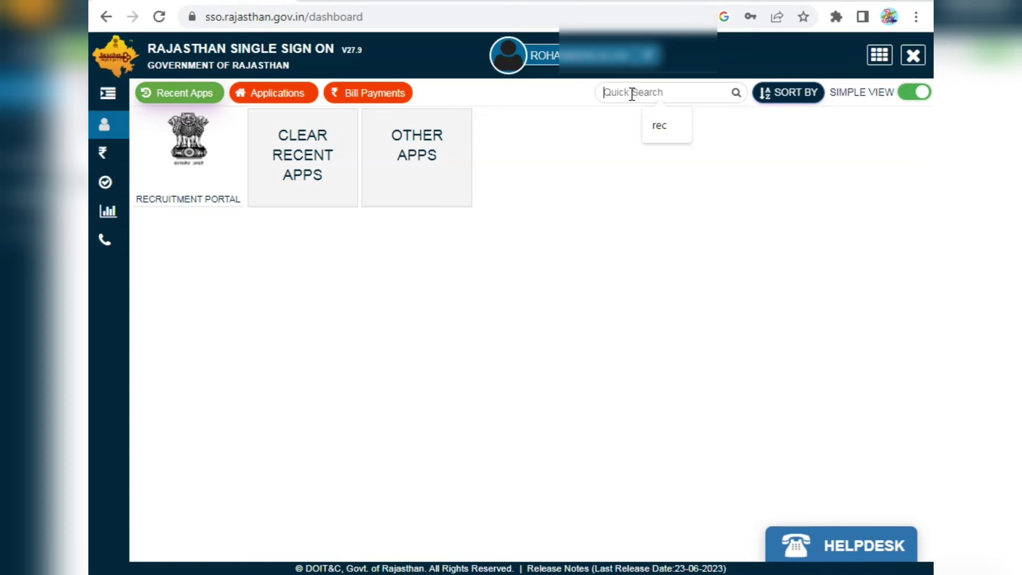
text(rec)
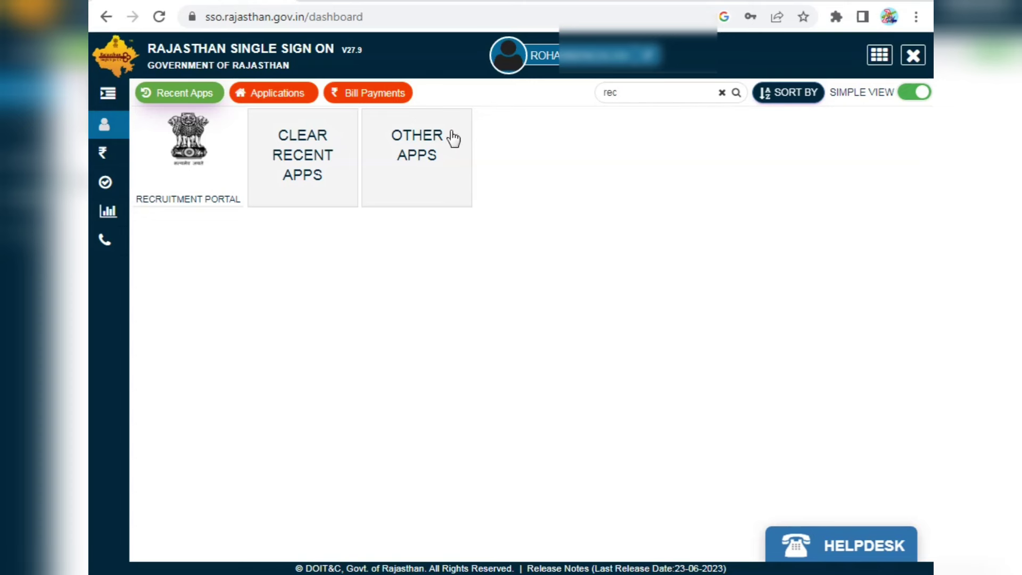
click(207, 204)
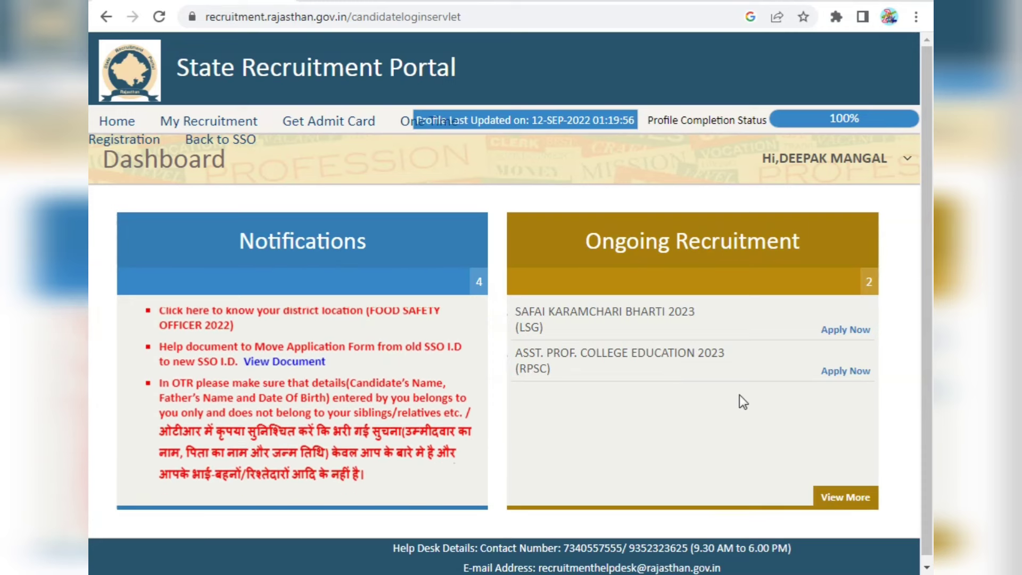
Step: Apply for ASST. PROF. COLLEGE EDUCATION 2023 (RPSC), acknowledging the payment reminder
click(847, 374)
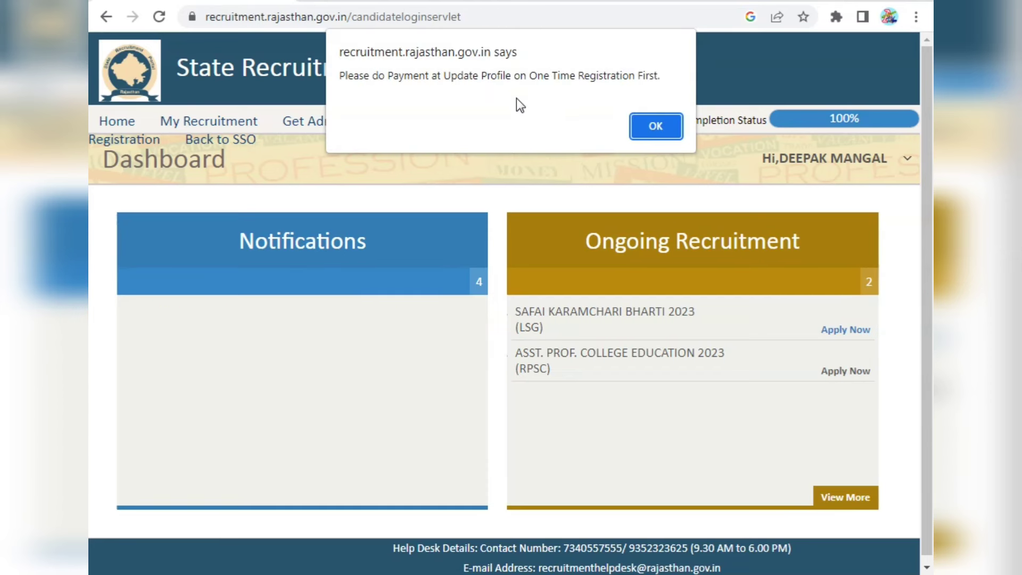
drag(417, 90, 456, 90)
click(652, 126)
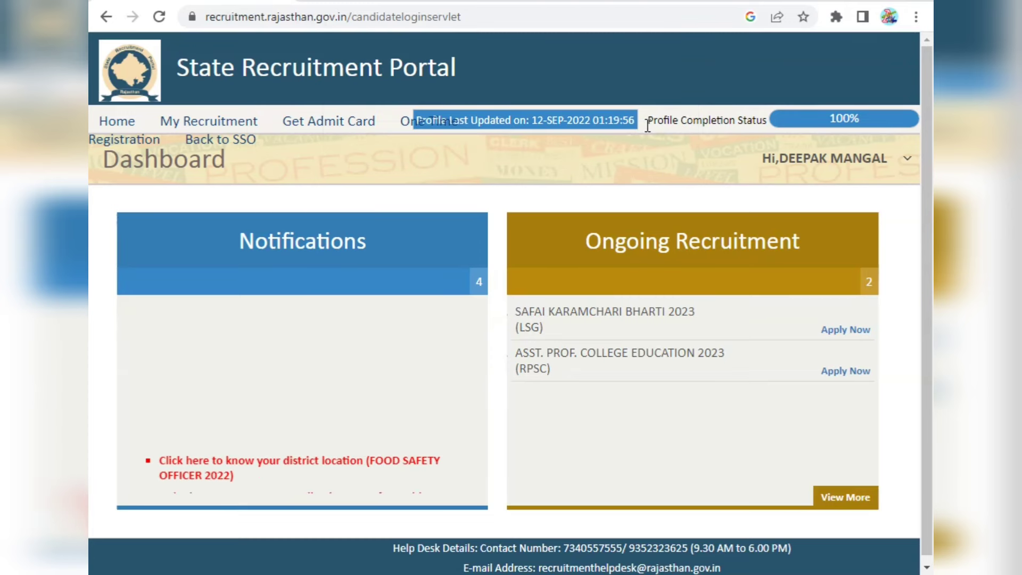
click(838, 371)
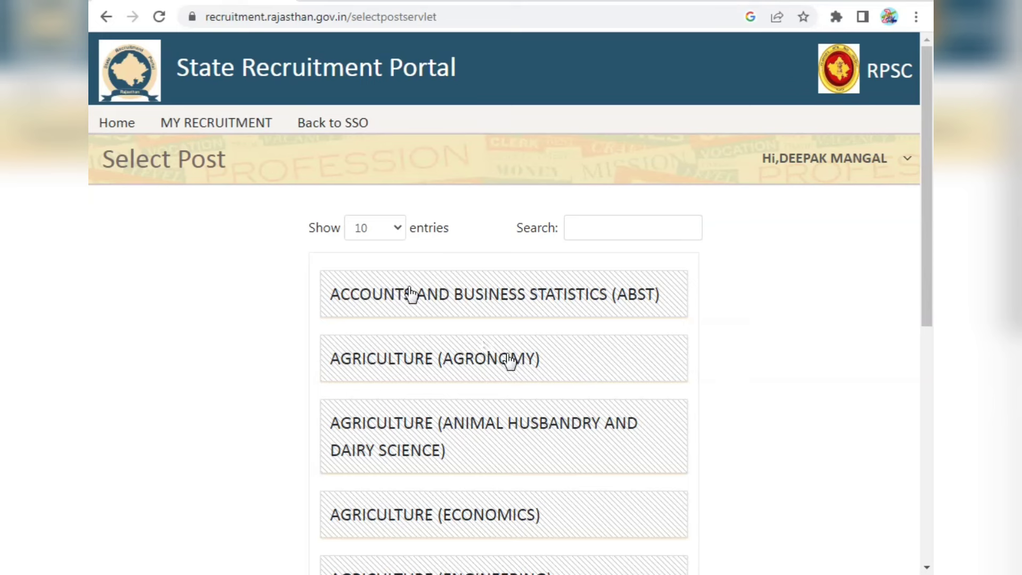
Step: Show 25 posts per page and select the HINDI post
click(399, 229)
click(378, 265)
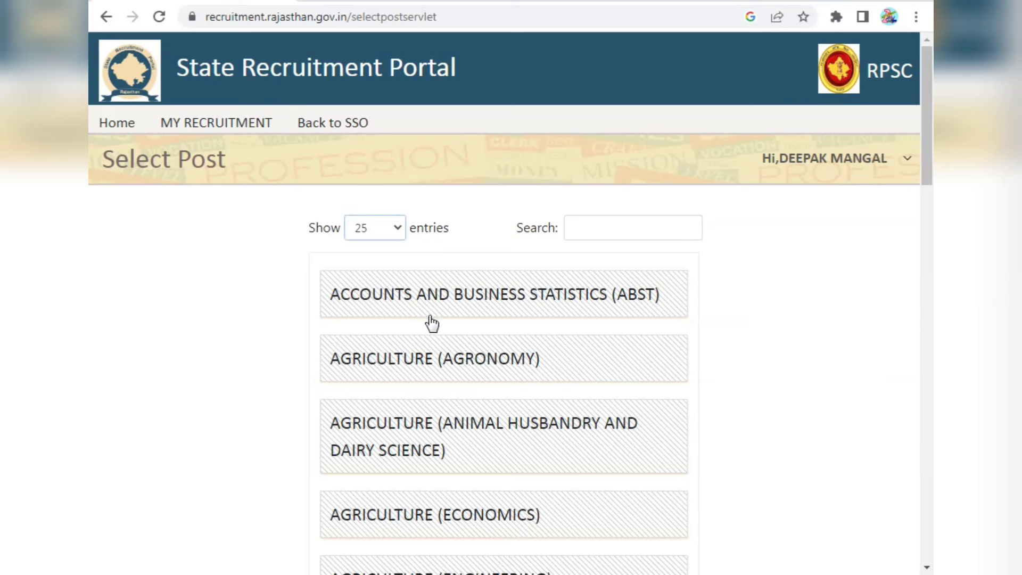
scroll(594, 319, down, 5)
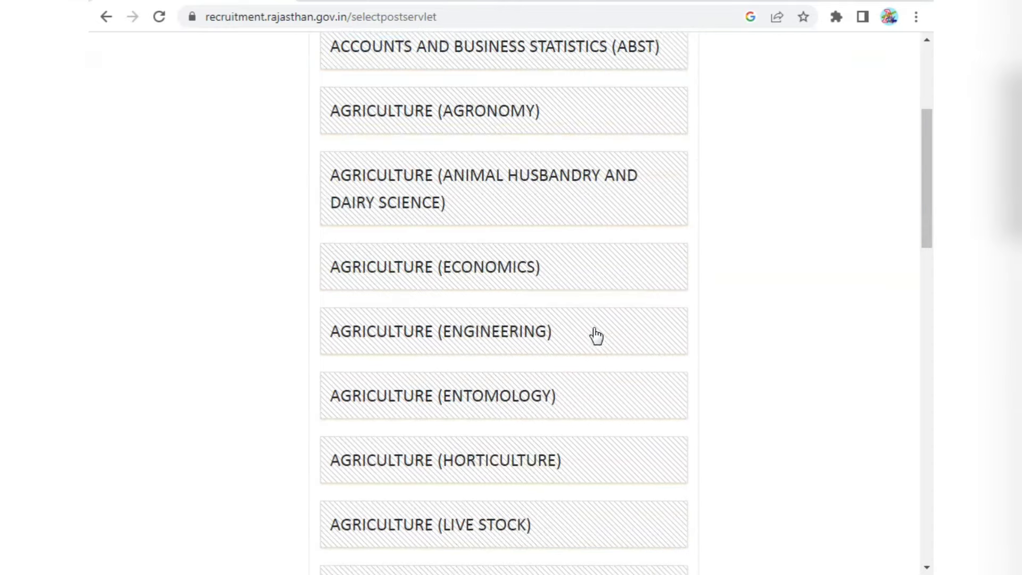
scroll(601, 362, down, 3)
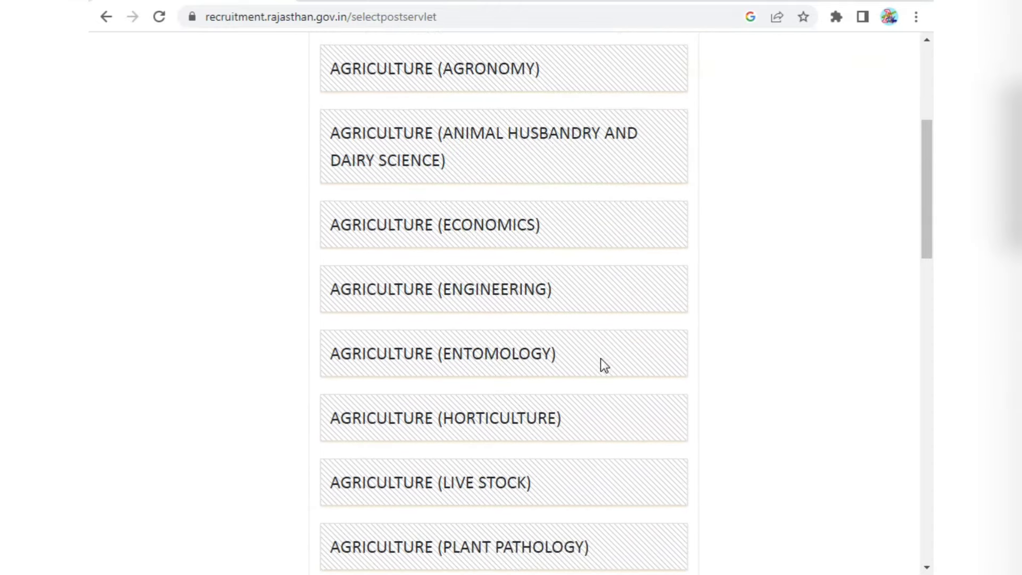
scroll(570, 340, down, 5)
scroll(441, 367, down, 5)
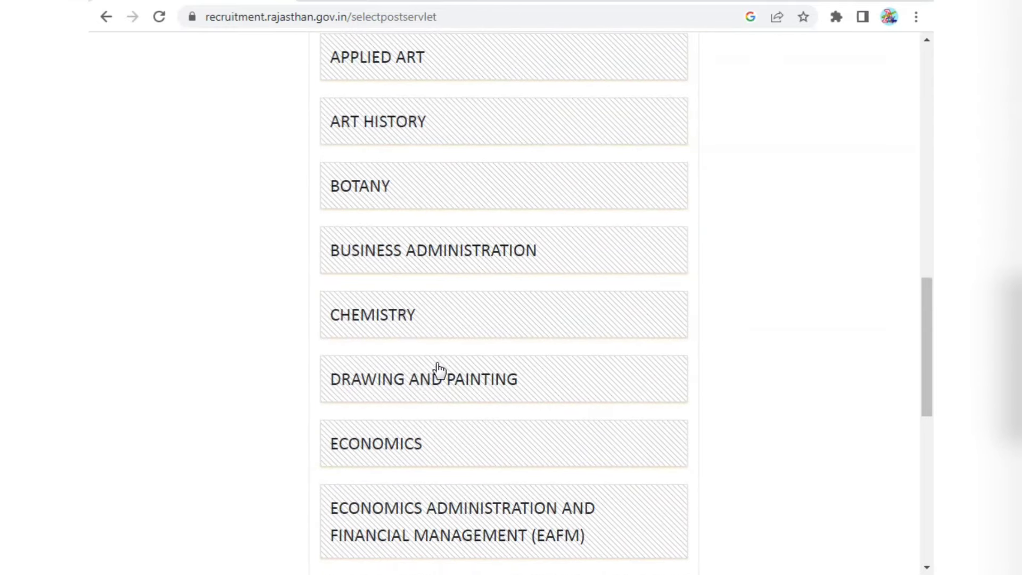
scroll(479, 378, down, 6)
scroll(418, 383, down, 5)
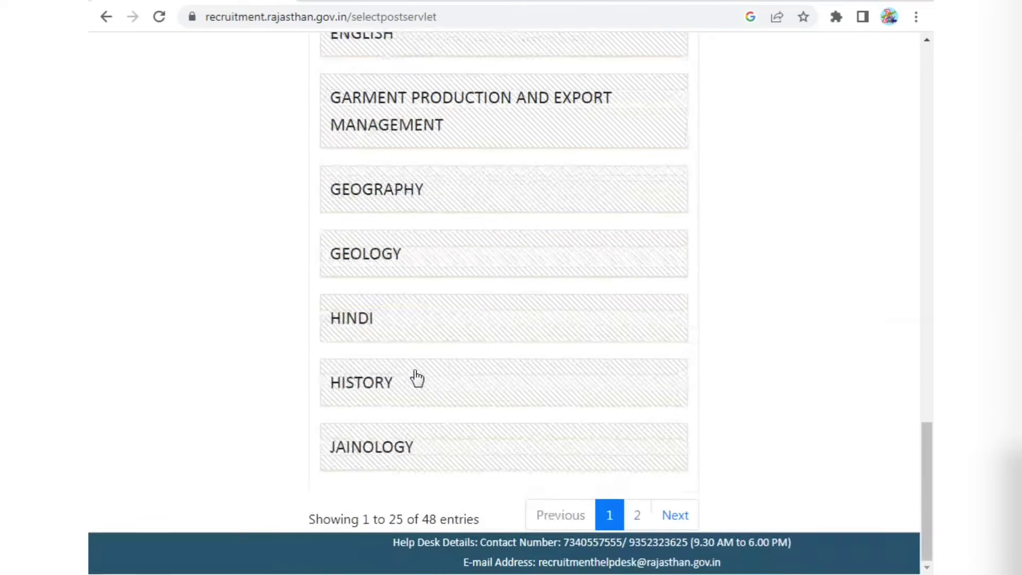
click(360, 329)
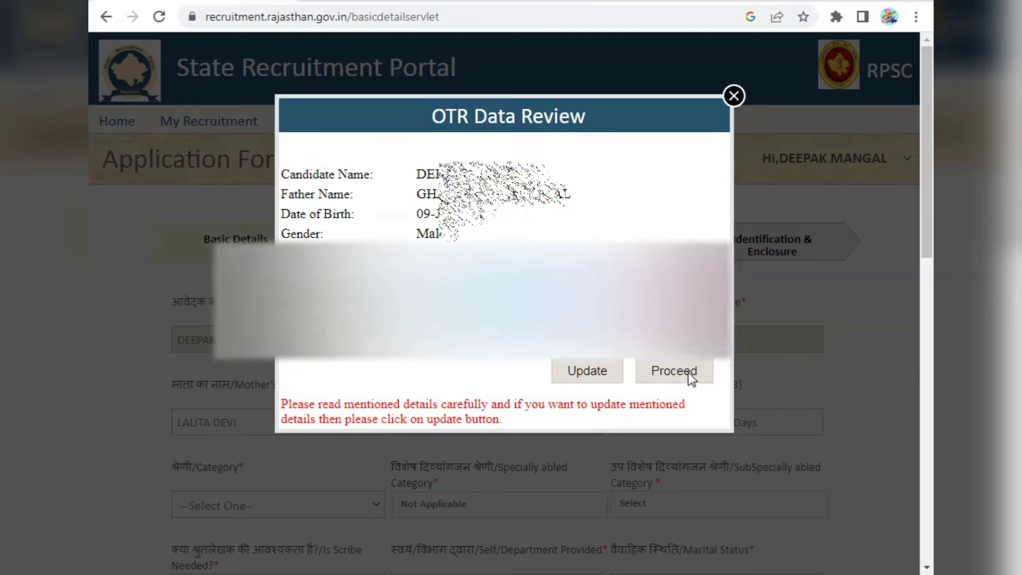
Step: Accept the OTR data, set category ECONOMICALLY WEAKER SECTION, and leave specially abled Not Applicable
click(674, 371)
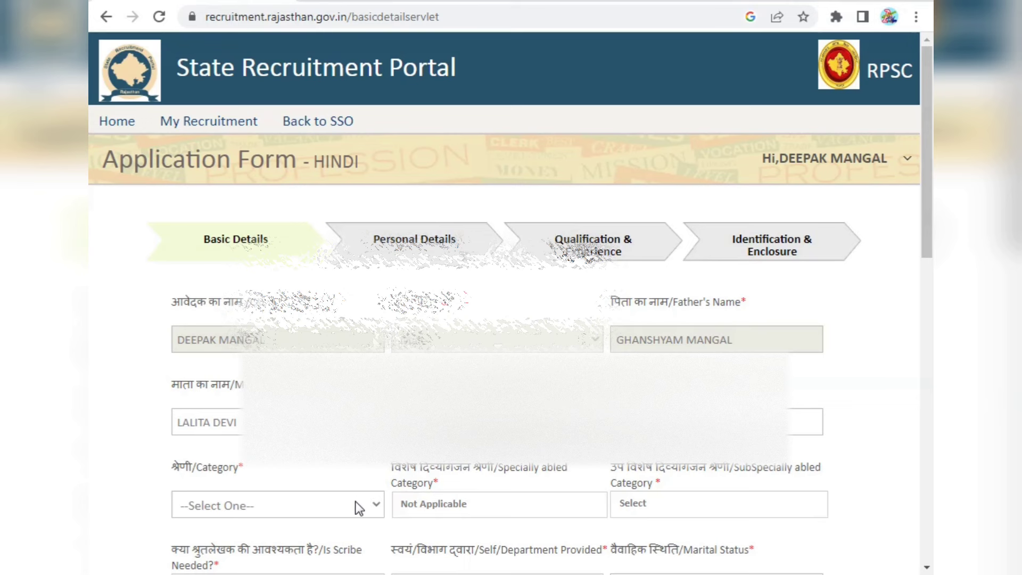
click(276, 509)
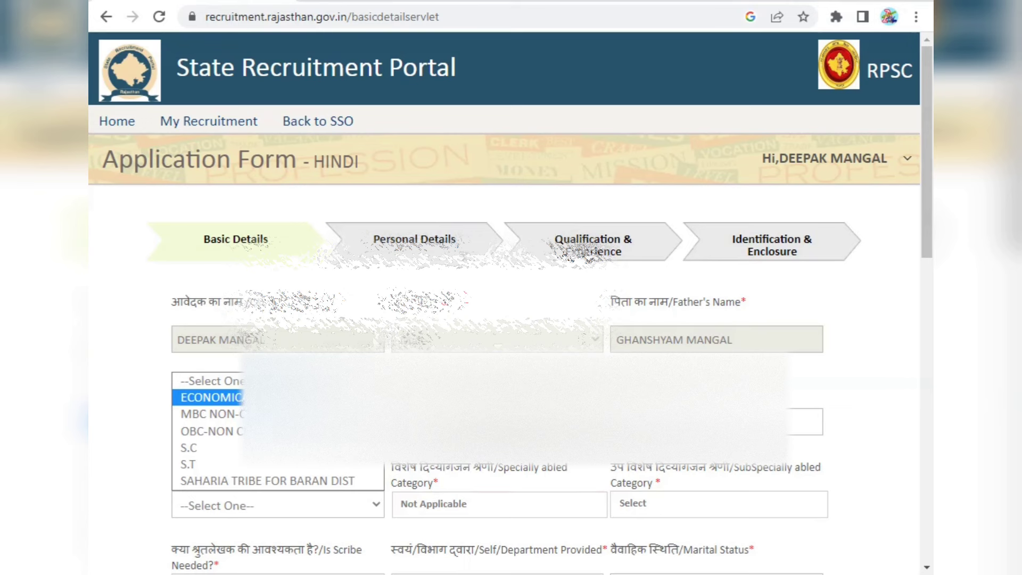
key(Return)
click(501, 506)
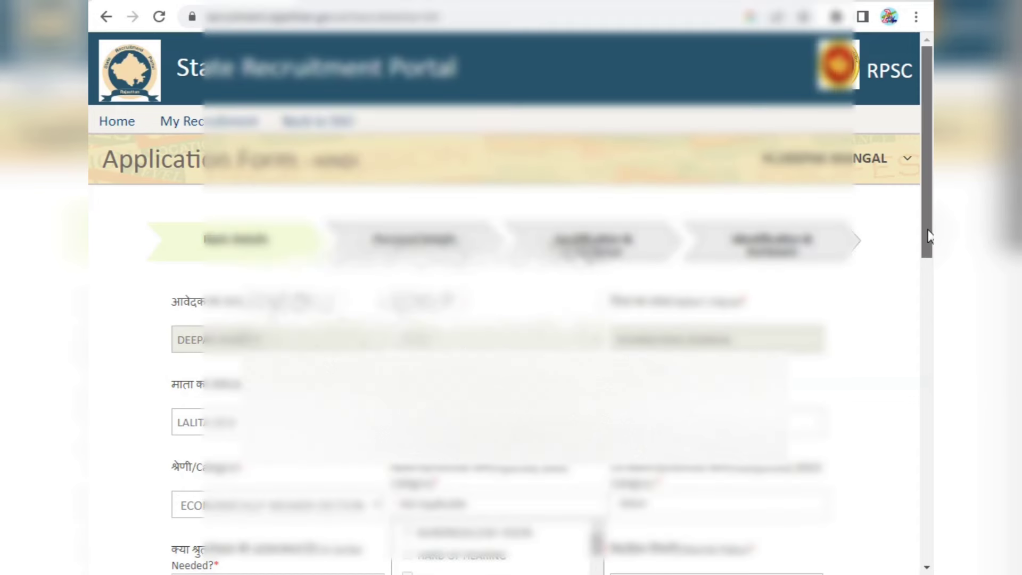
drag(929, 242, 932, 399)
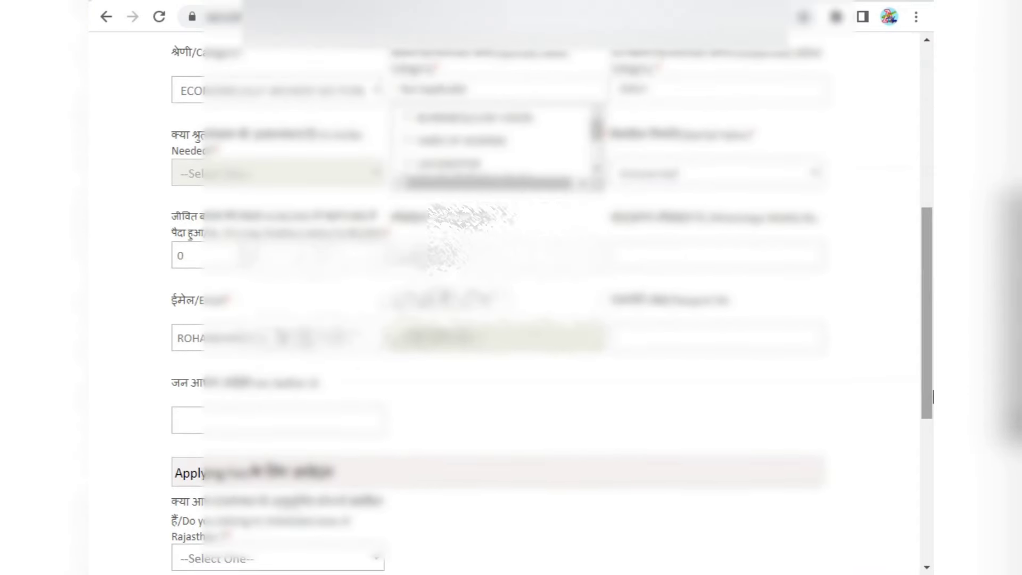
scroll(590, 147, down, 3)
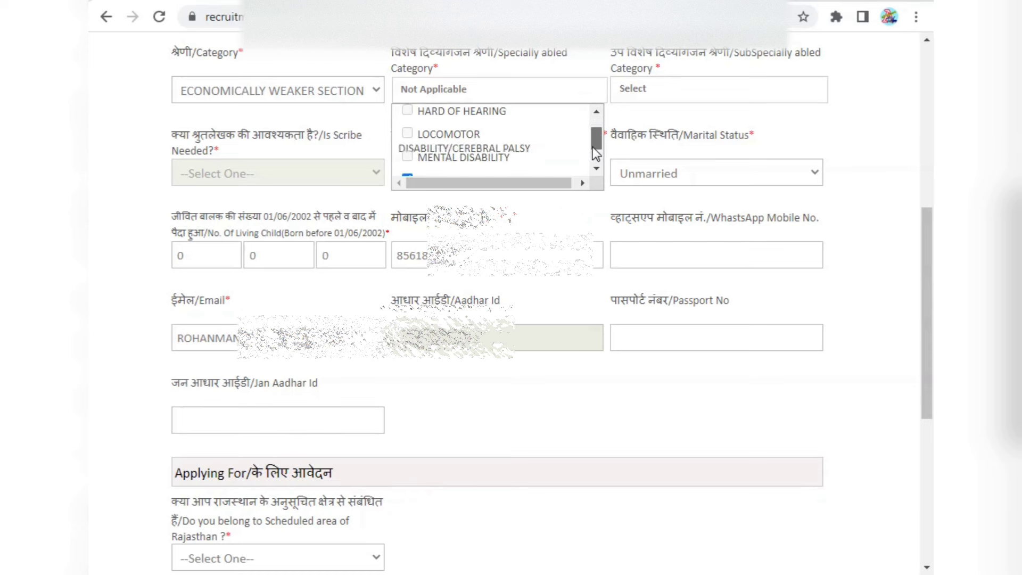
click(663, 92)
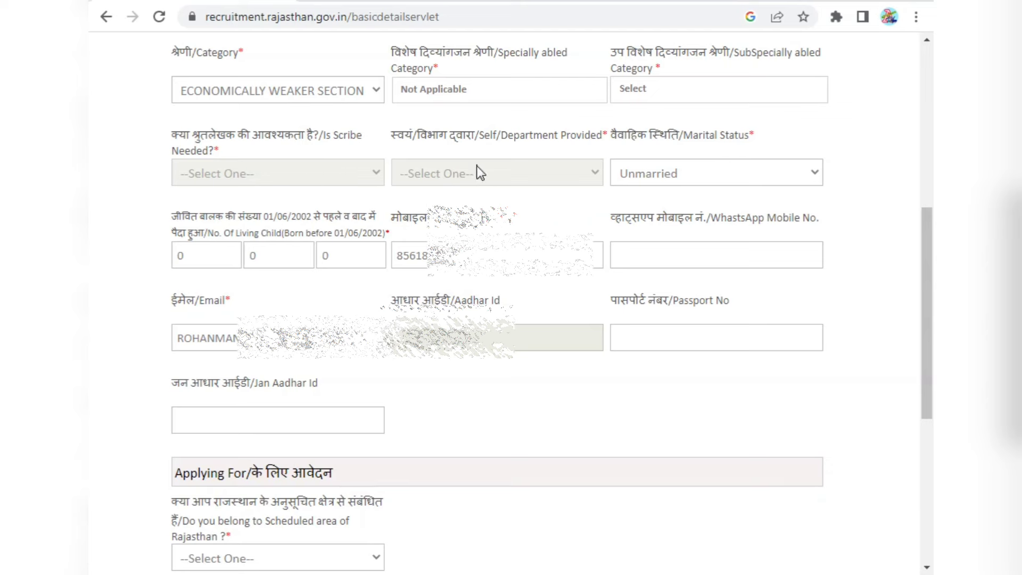
Step: Keep marital status Unmarried and pass over the contact, Passport No and Jan Aadhar fields
click(673, 174)
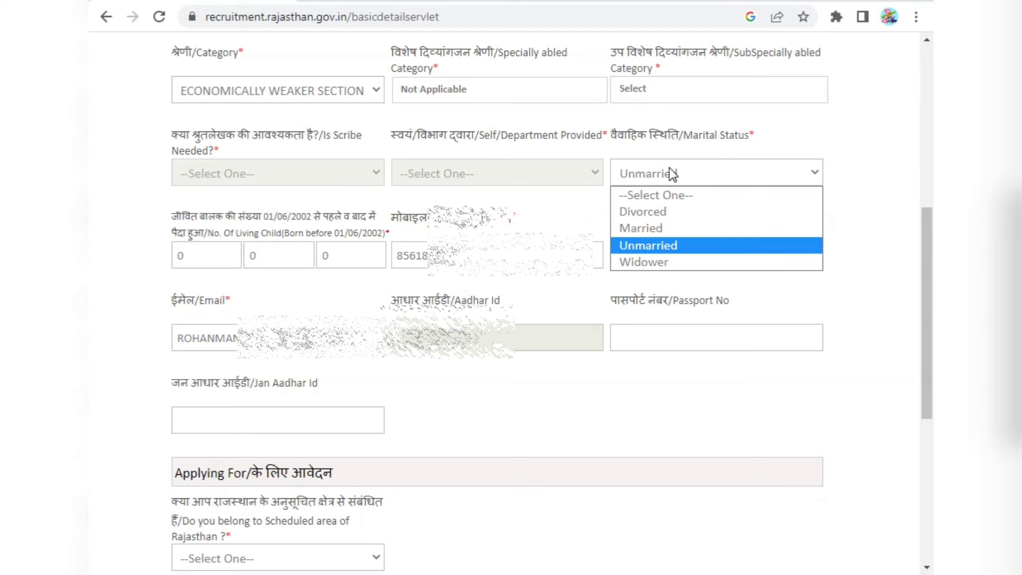
click(672, 174)
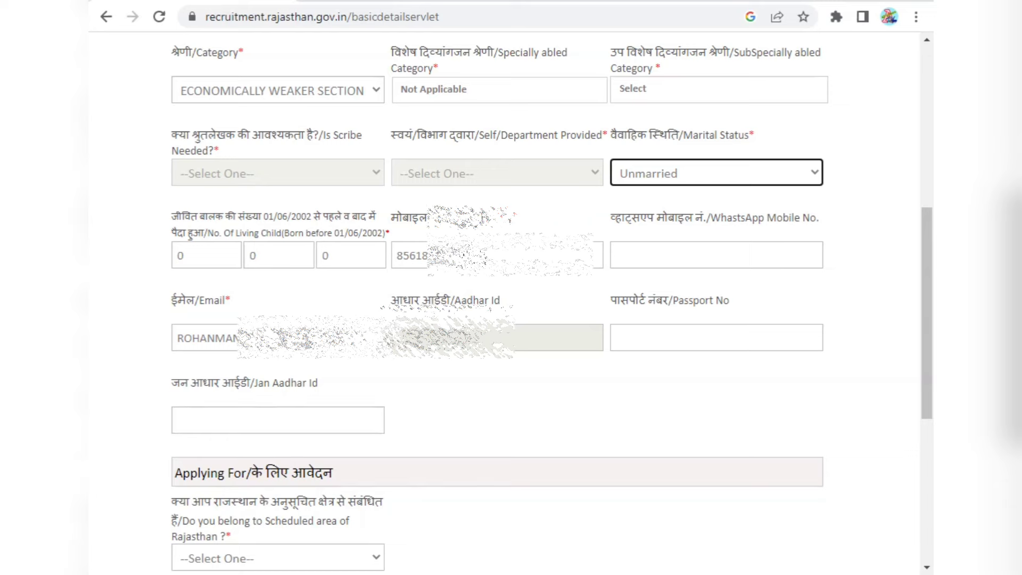
click(482, 259)
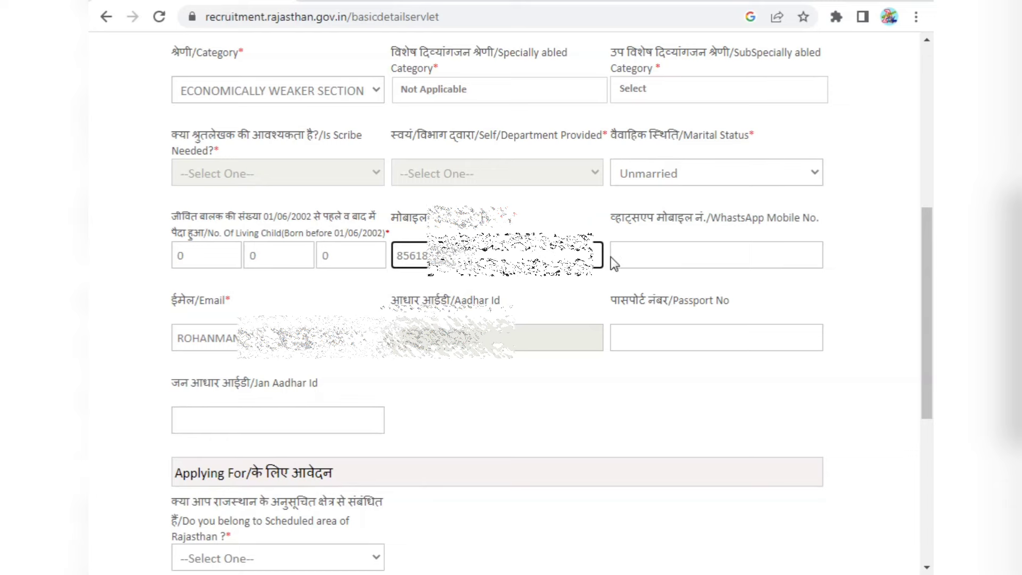
click(673, 254)
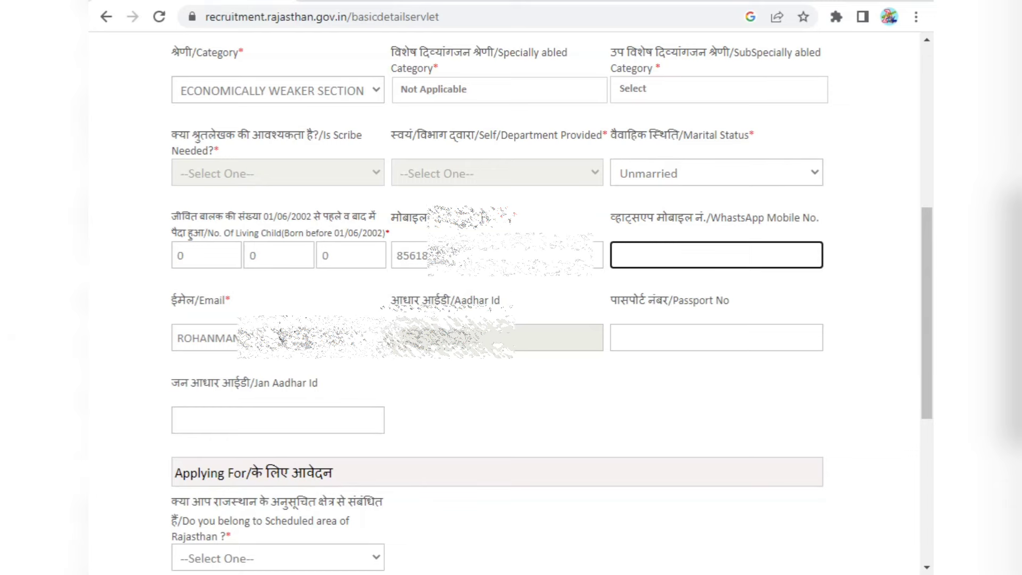
key(Tab)
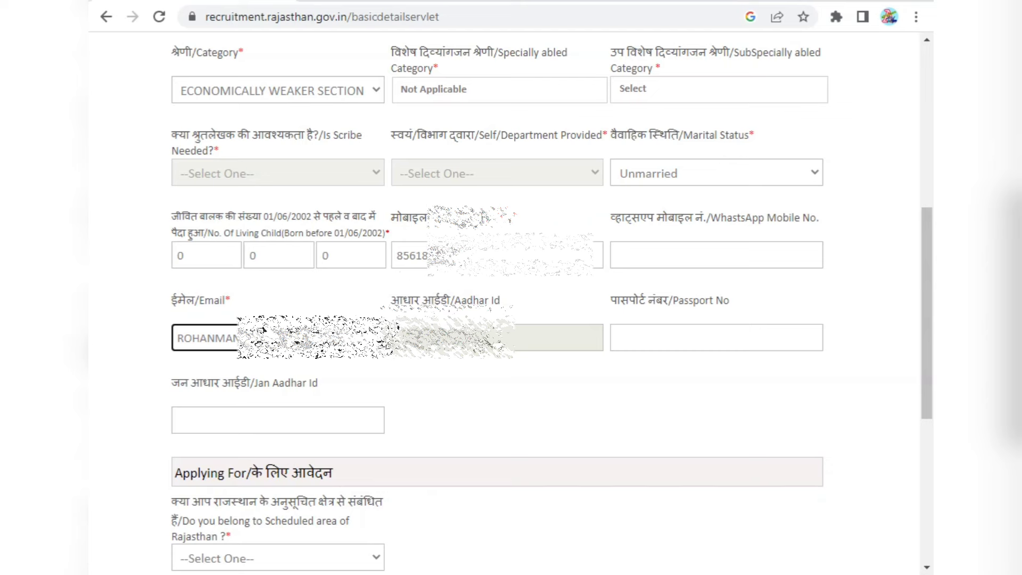
click(653, 329)
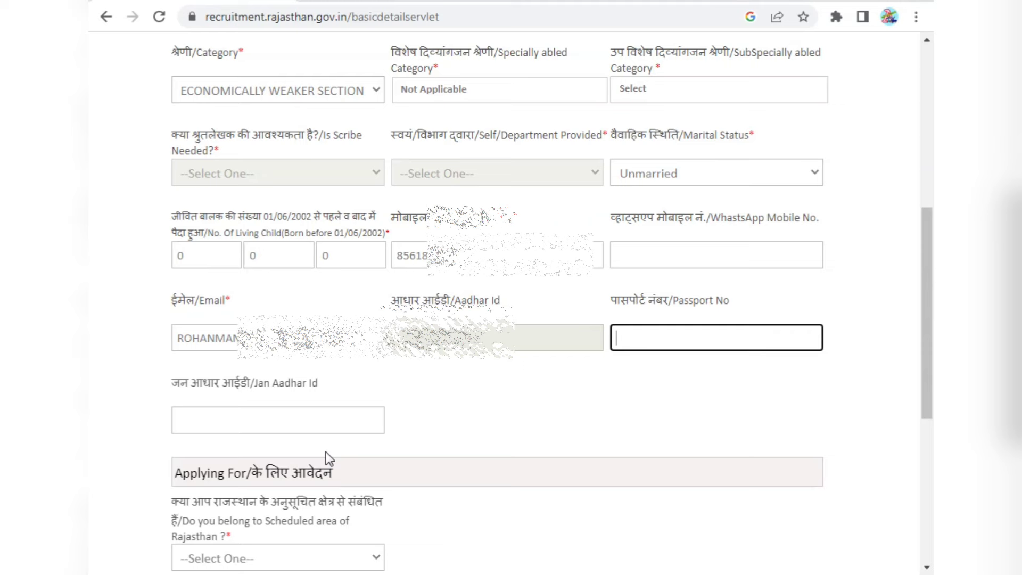
click(253, 423)
drag(927, 246, 931, 387)
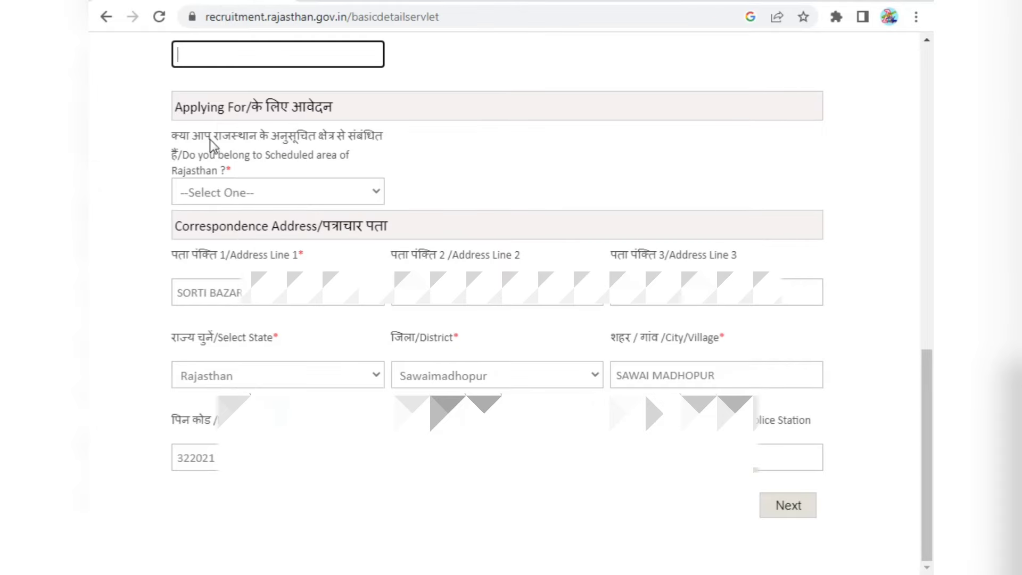
Step: Answer No for Scheduled area, then submit the basic details and confirm with Yes
click(257, 193)
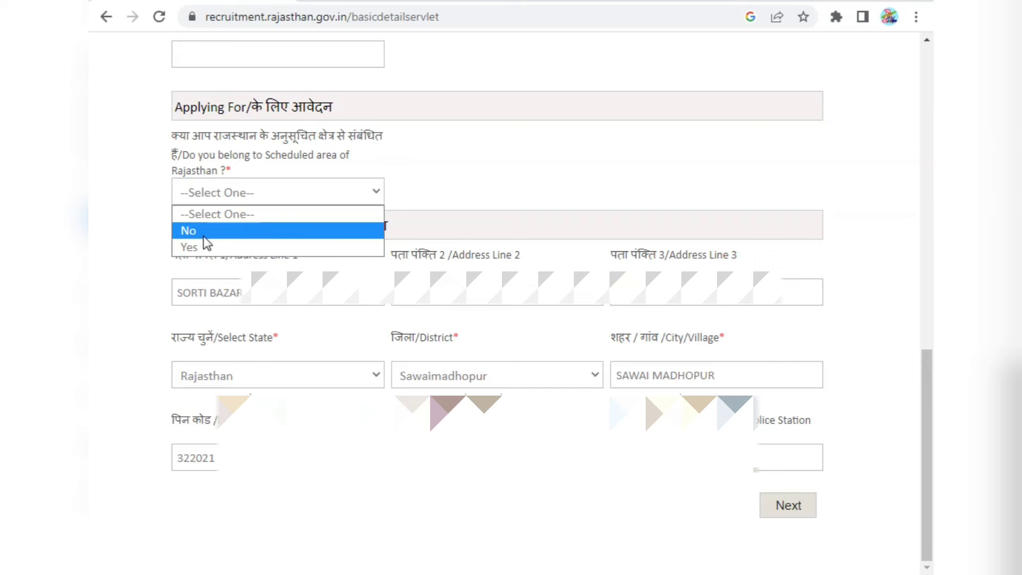
click(206, 234)
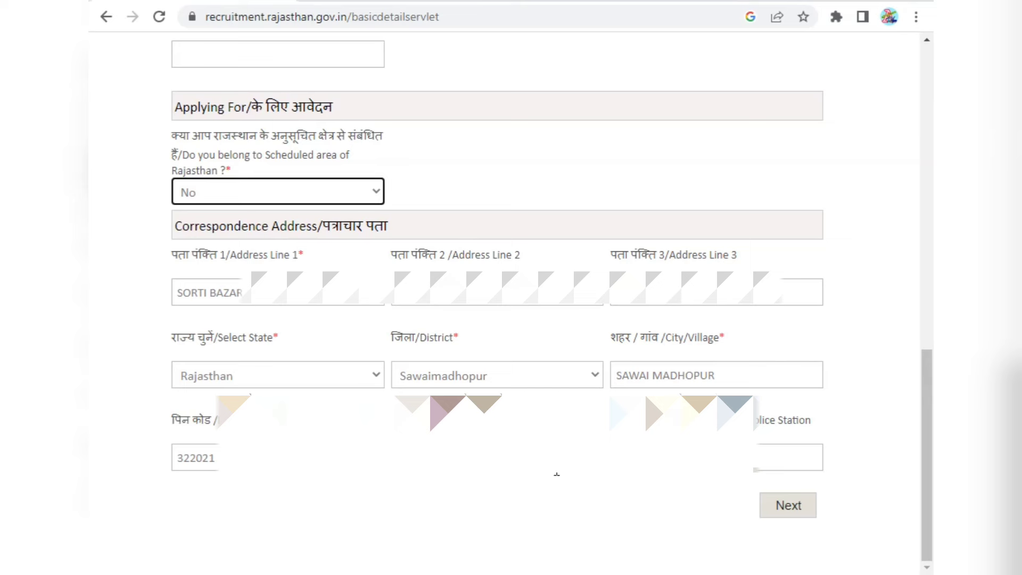
click(631, 457)
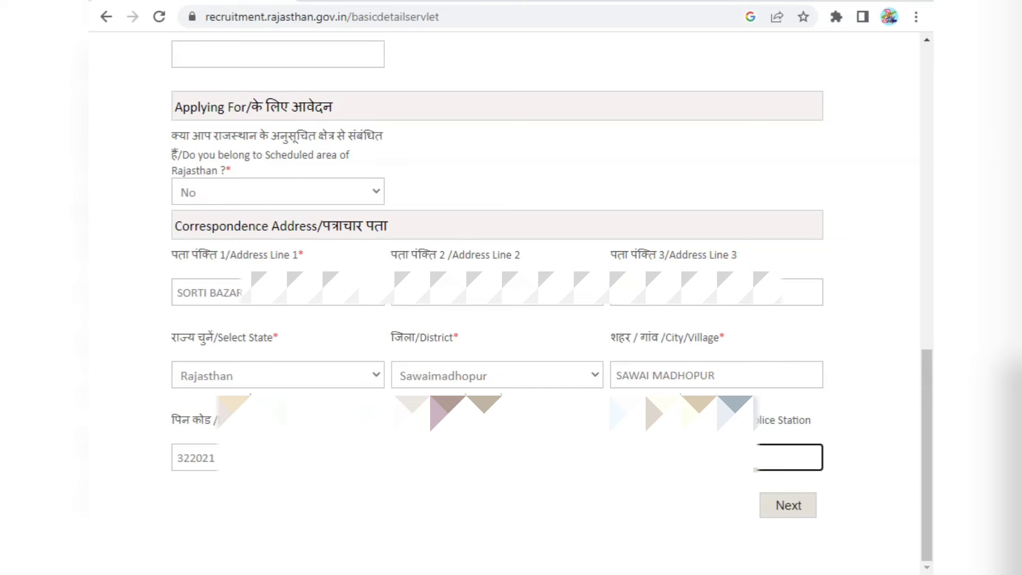
click(791, 506)
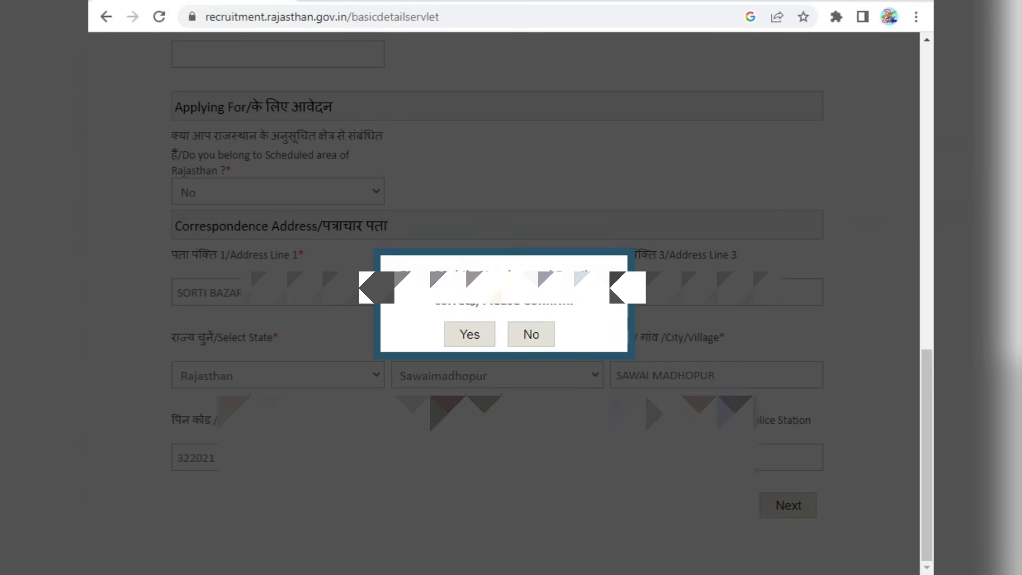
click(468, 335)
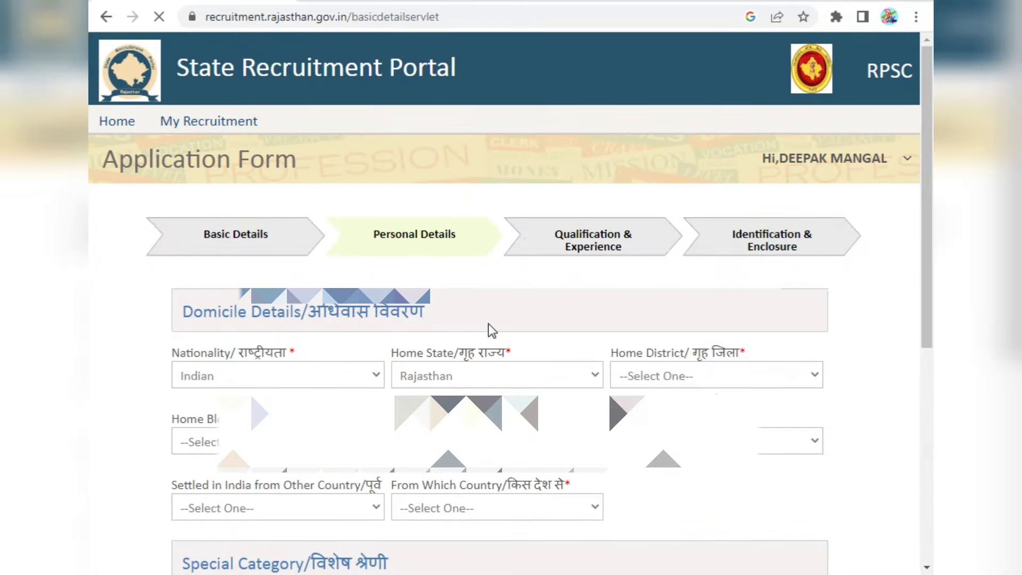
Step: Choose home block Sawai Madhopur and tehsil Sawaimadhopur, skip village, answer No to settled abroad
scroll(262, 313, down, 2)
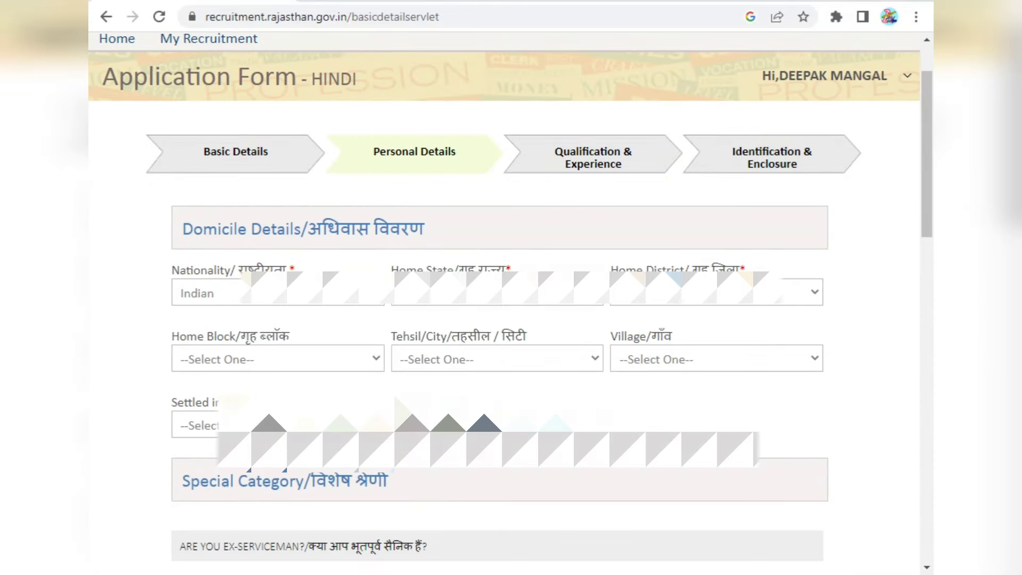
scroll(604, 376, down, 2)
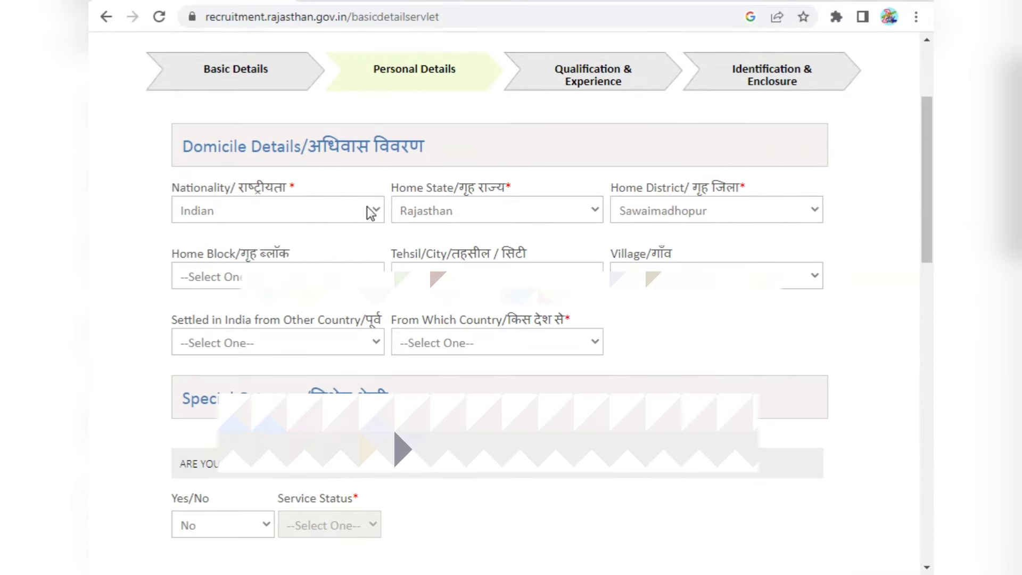
scroll(205, 228, down, 2)
scroll(263, 137, down, 2)
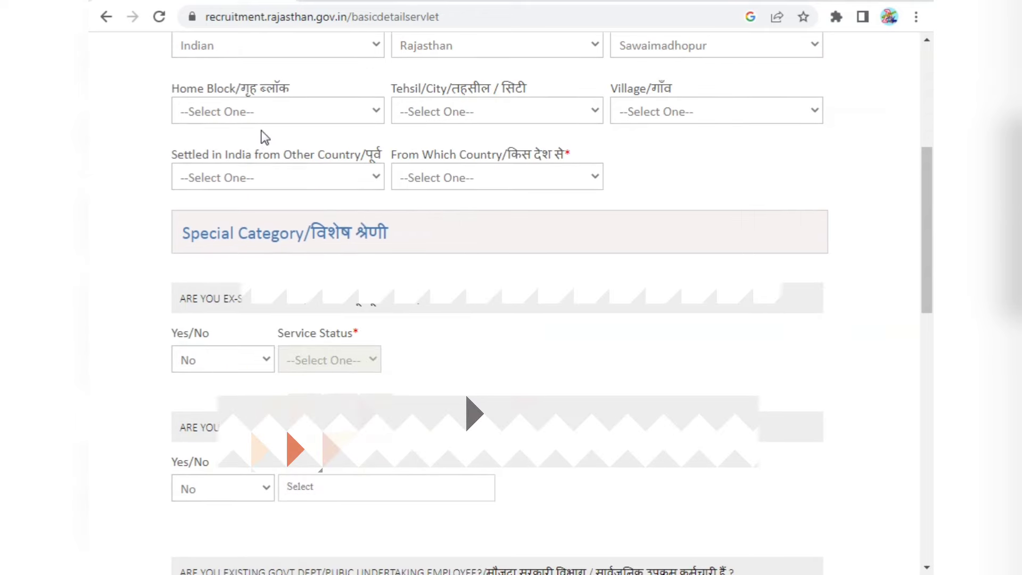
click(245, 116)
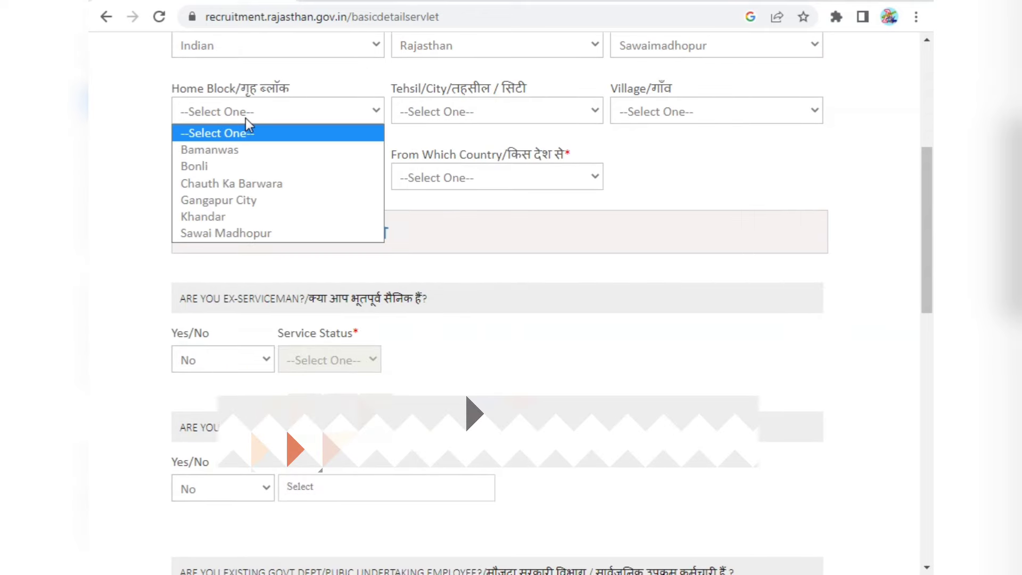
click(231, 234)
click(538, 107)
click(538, 248)
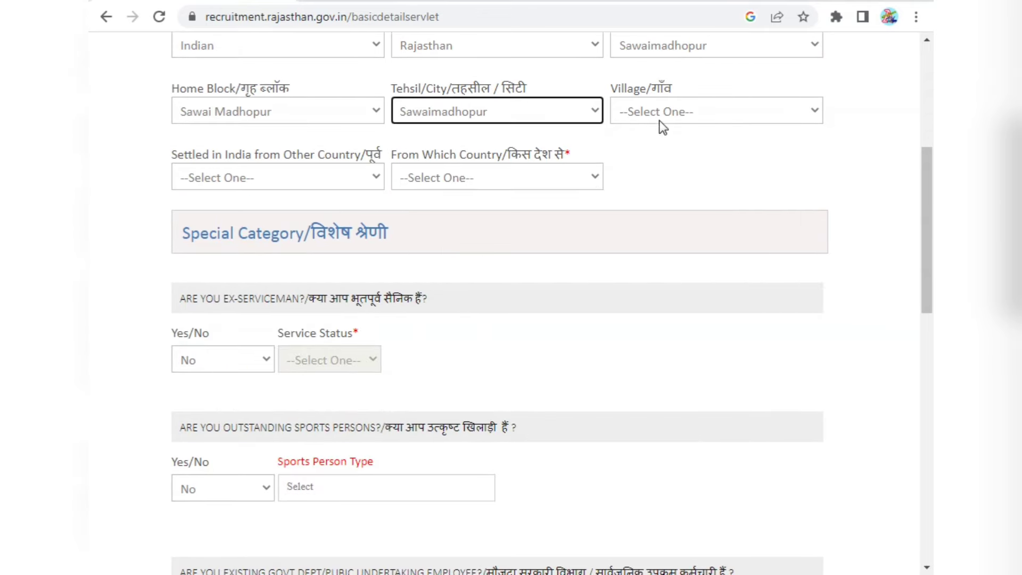
click(653, 113)
click(651, 113)
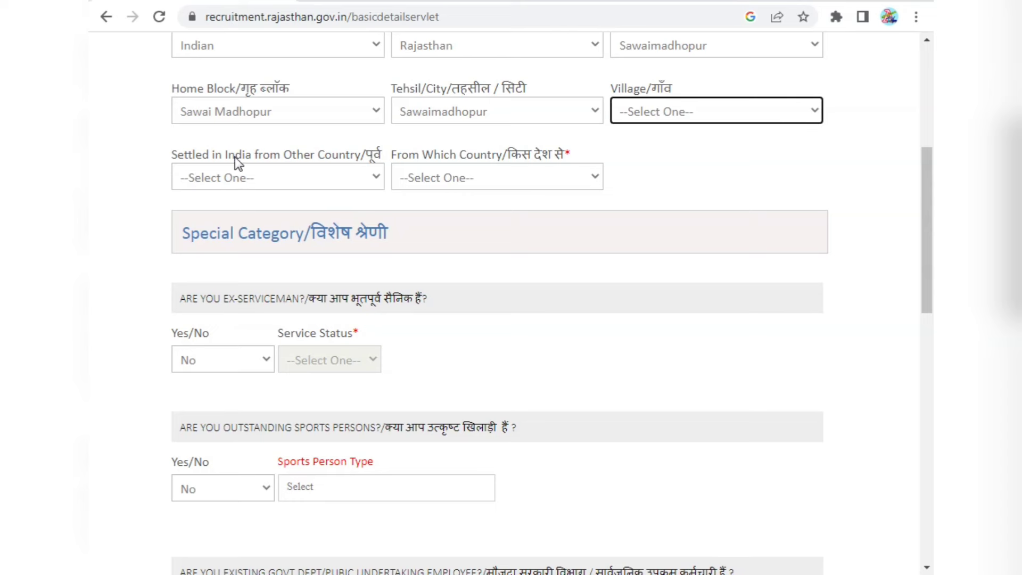
click(252, 184)
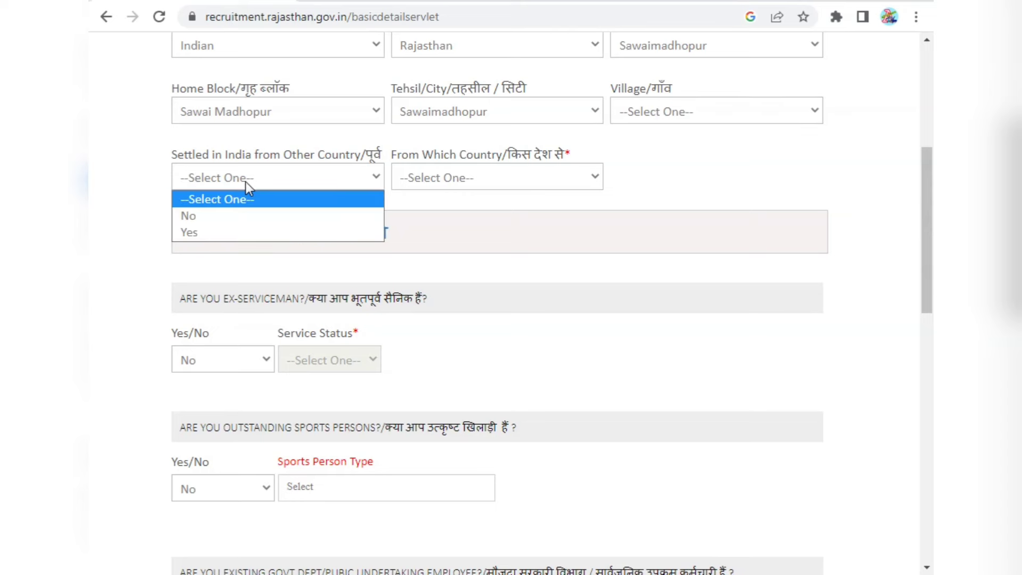
click(208, 220)
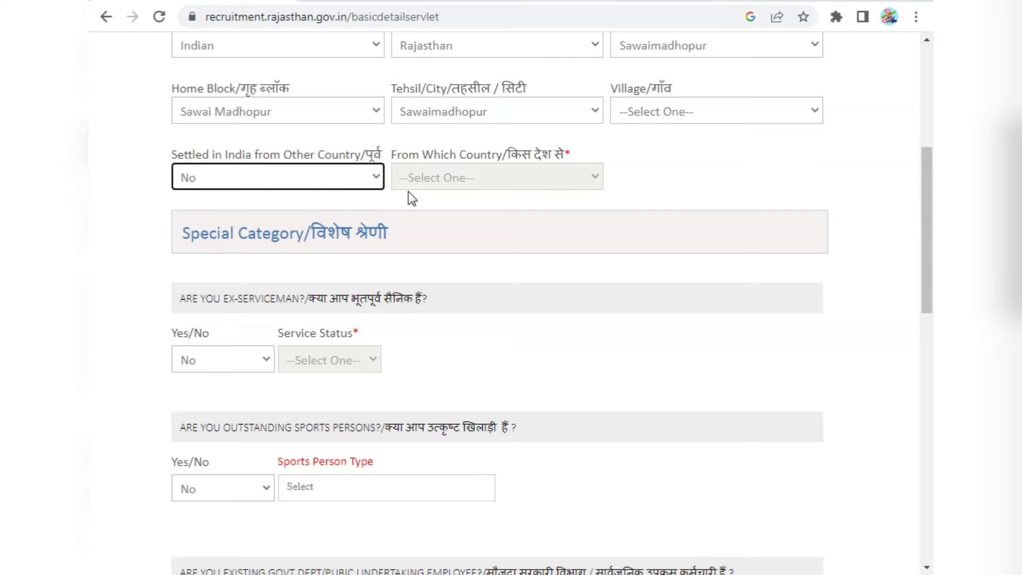
Step: Leave every Additional Category checkbox unticked and proceed to Qualification & Experience
scroll(452, 251, down, 3)
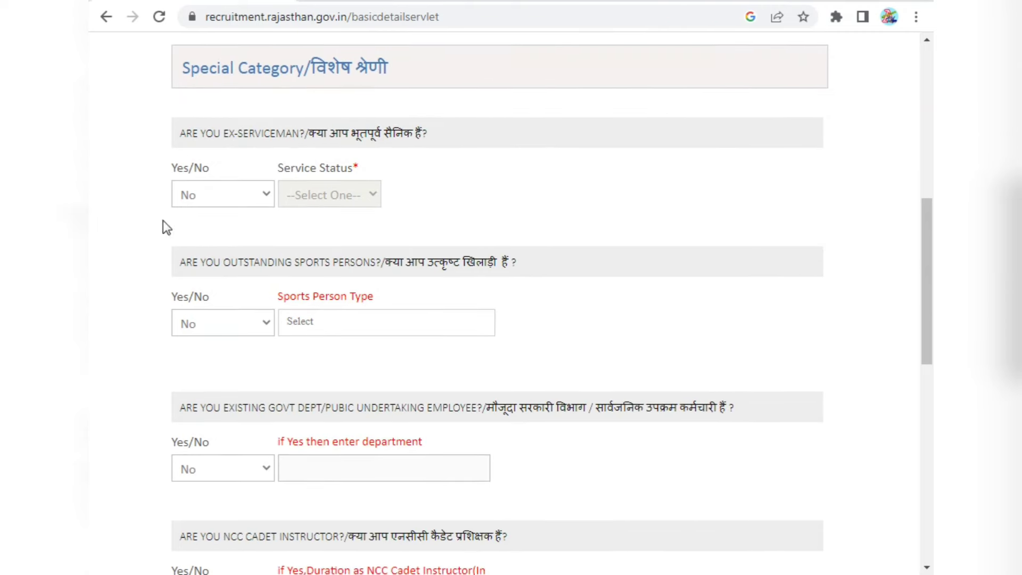
scroll(330, 178, down, 2)
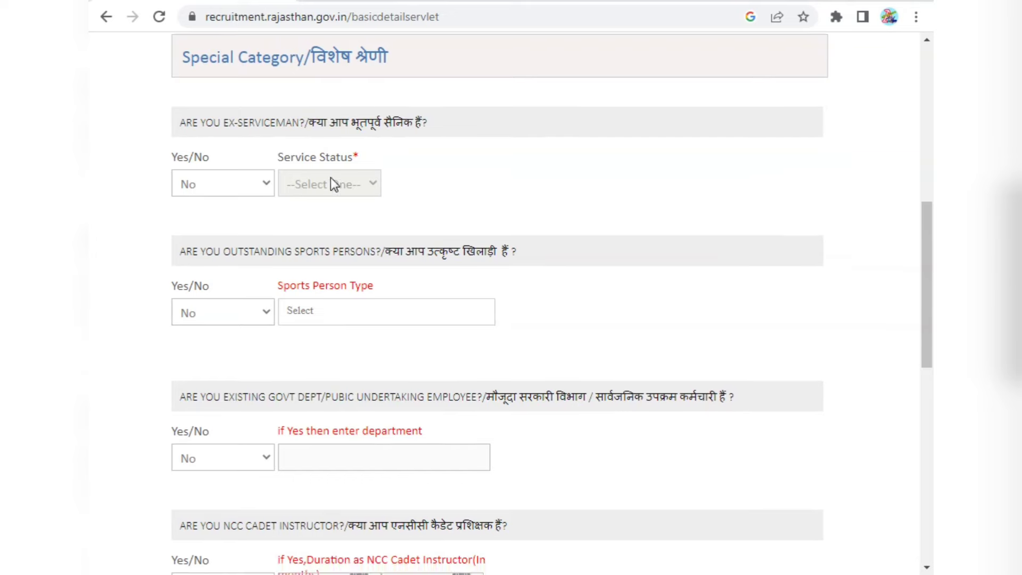
scroll(228, 106, up, 1)
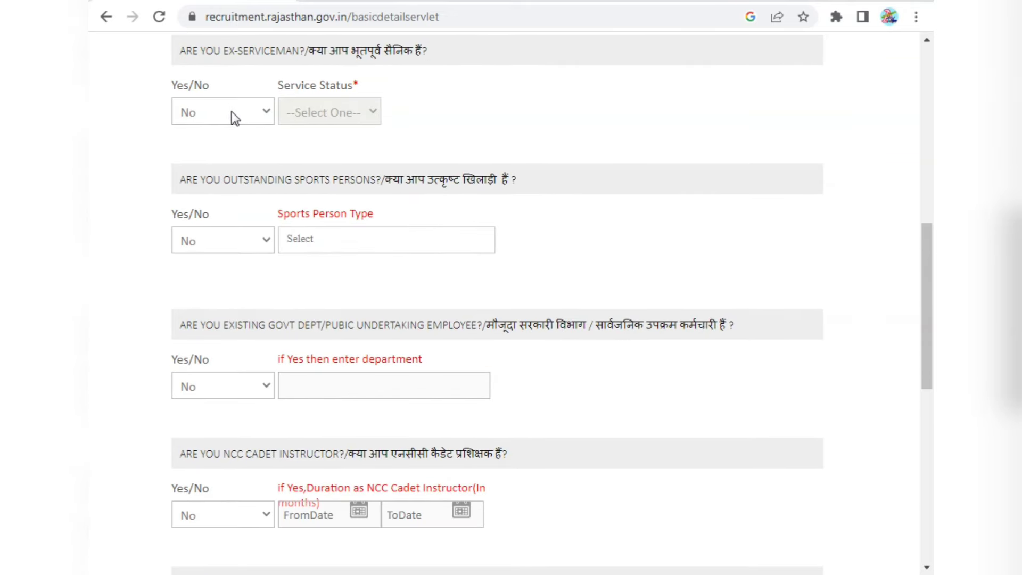
scroll(317, 185, down, 2)
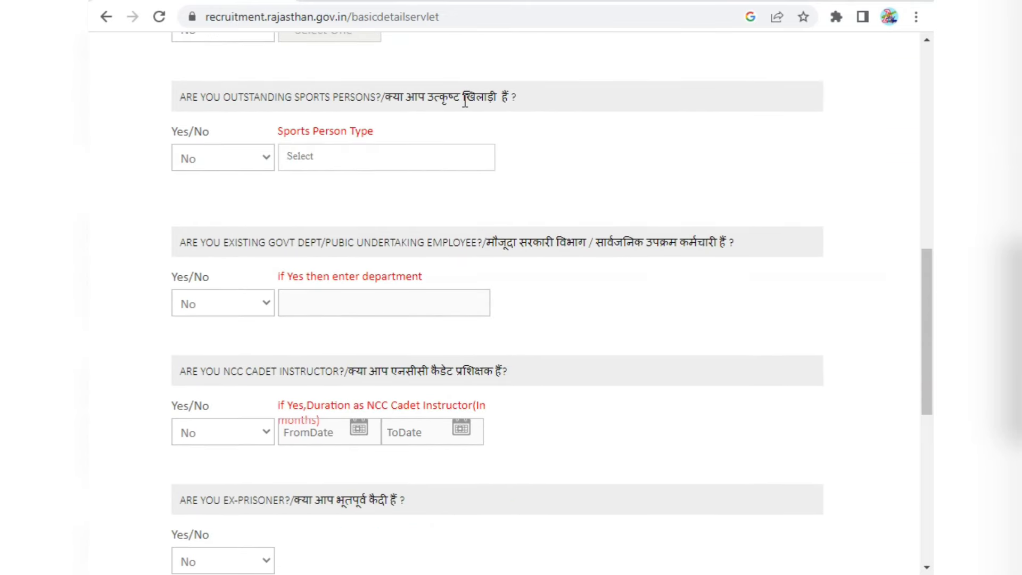
scroll(288, 138, down, 2)
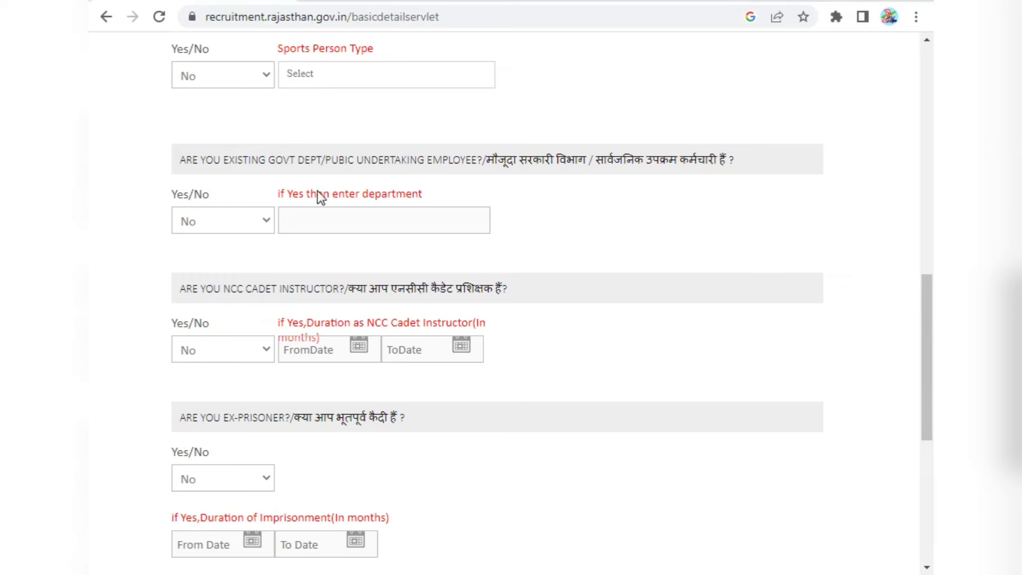
scroll(321, 197, down, 2)
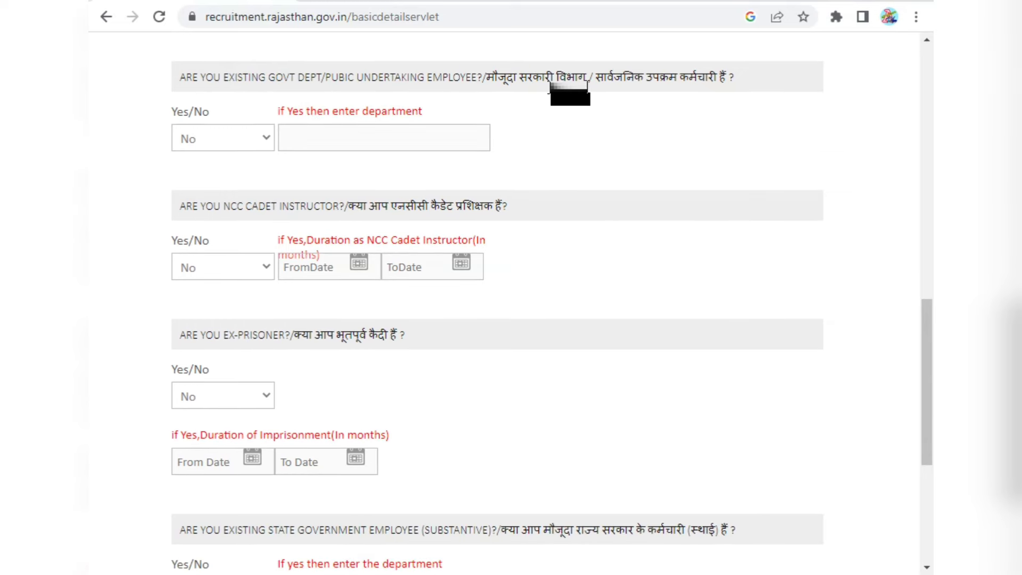
scroll(160, 195, down, 2)
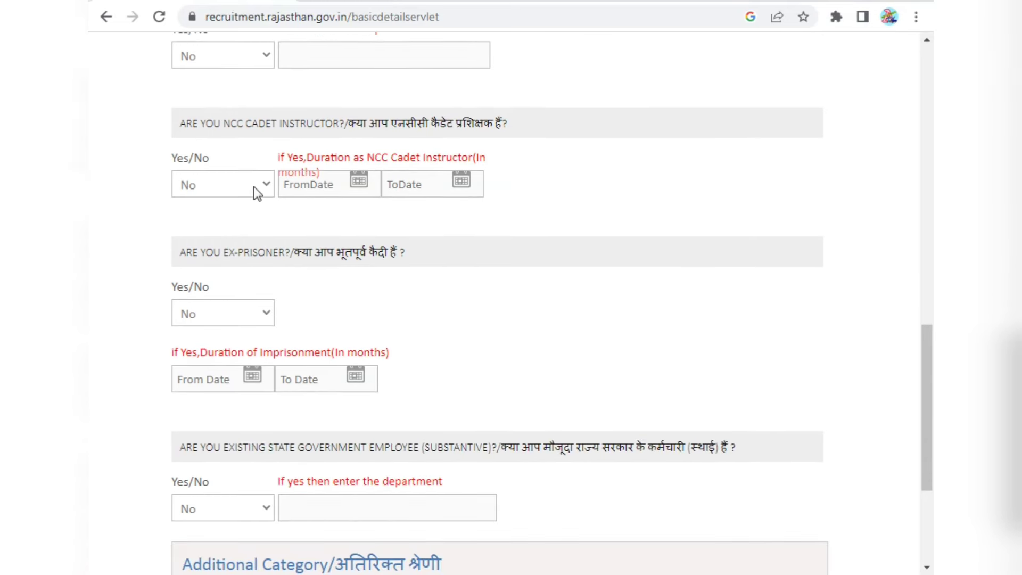
scroll(351, 258, down, 2)
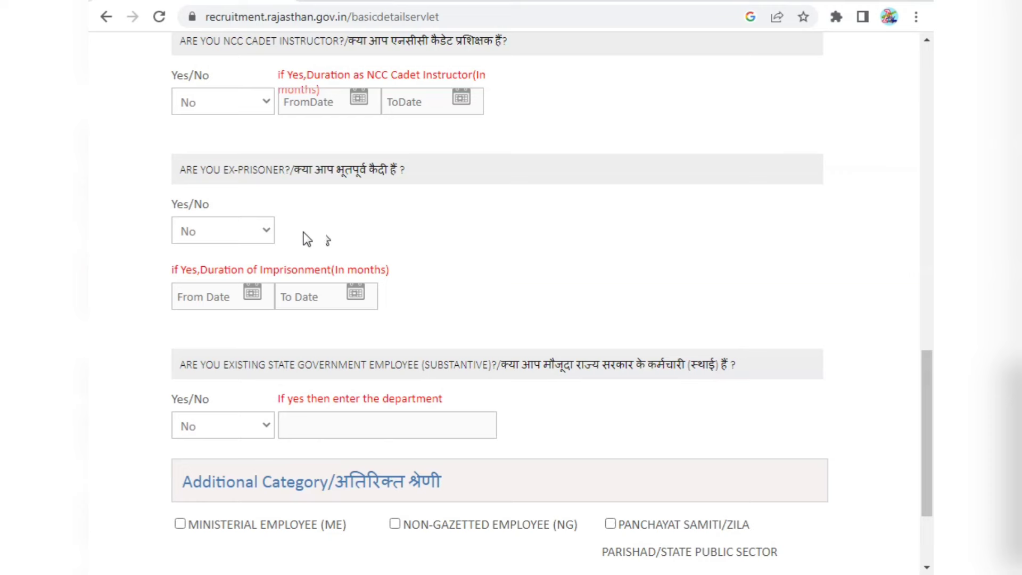
drag(289, 172, 333, 171)
scroll(463, 202, down, 4)
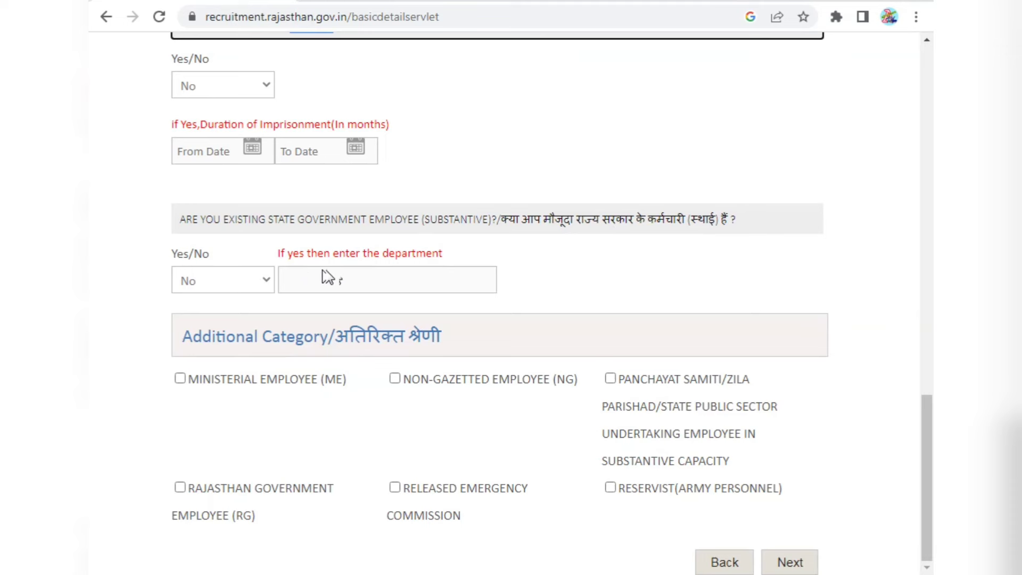
scroll(327, 277, up, 2)
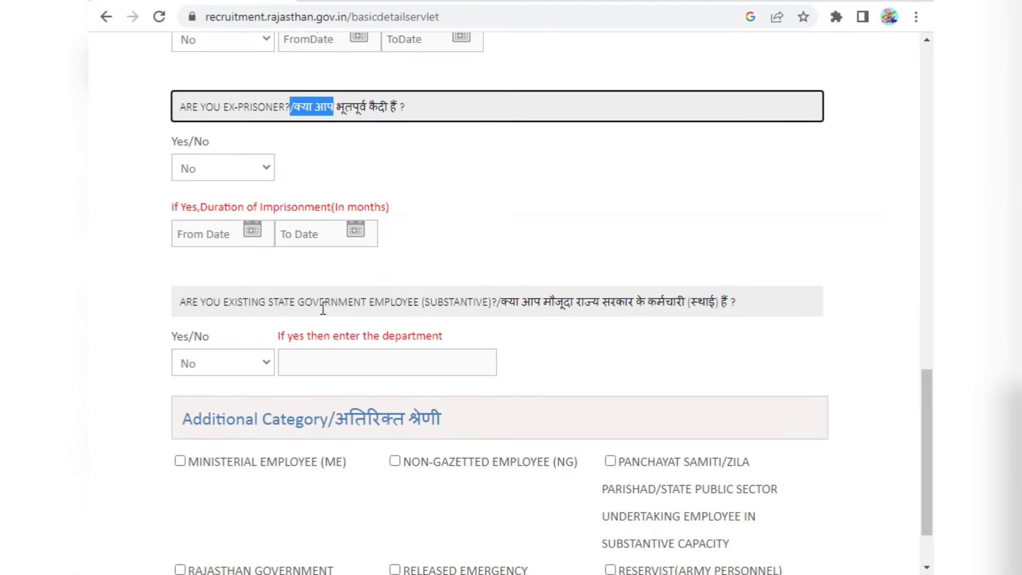
scroll(323, 309, down, 2)
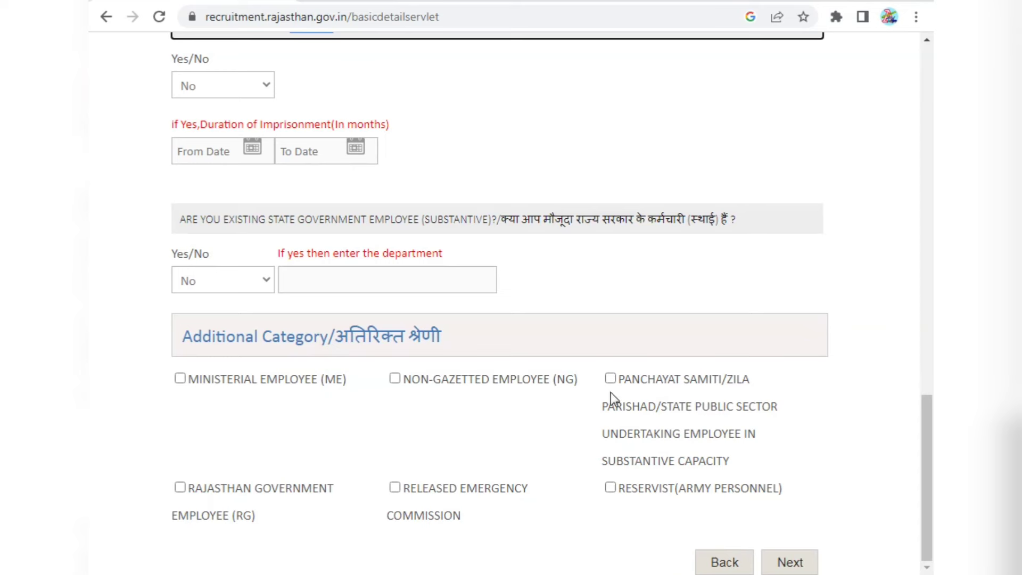
click(811, 562)
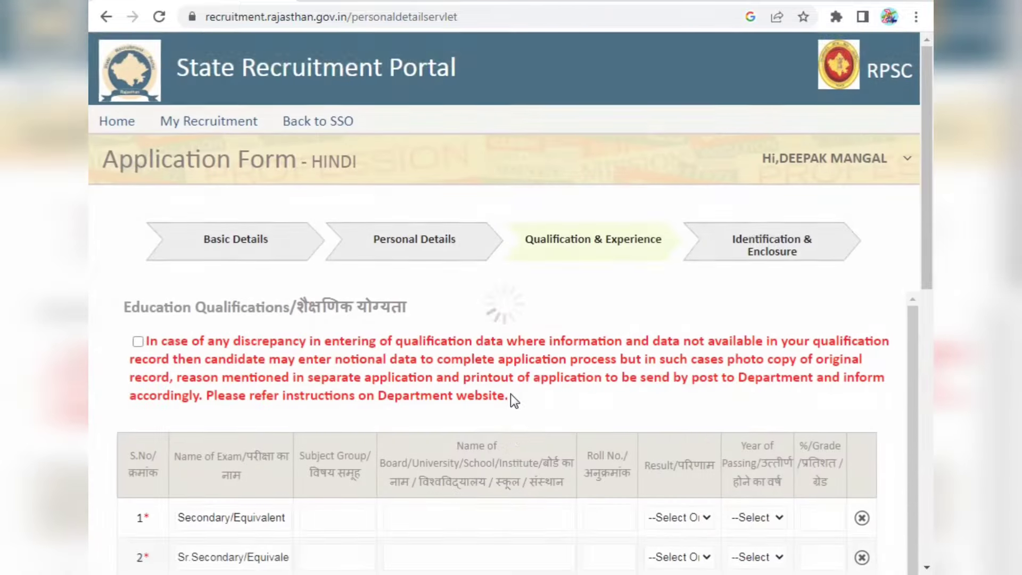
scroll(296, 391, down, 5)
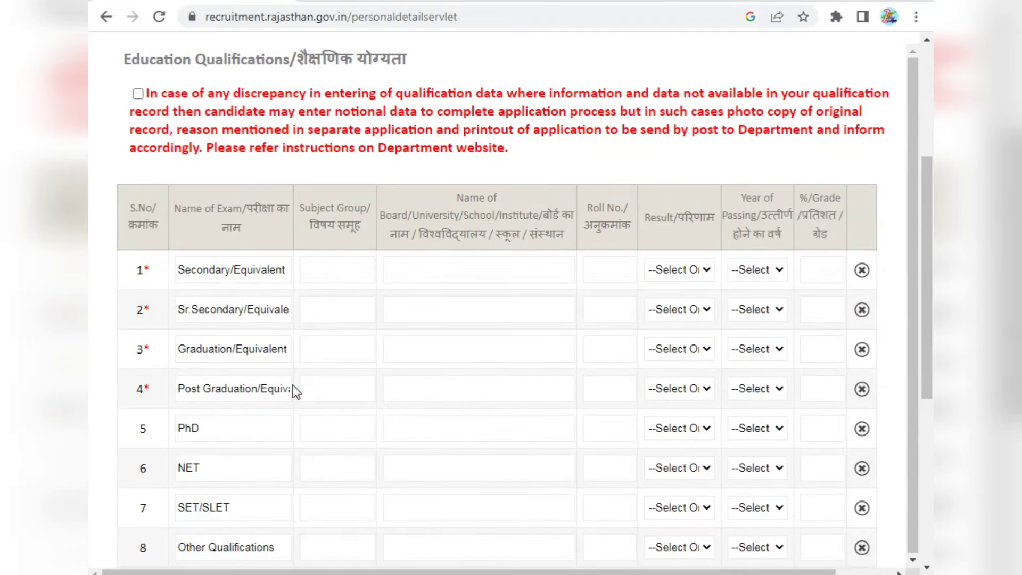
click(328, 275)
click(344, 298)
click(332, 340)
click(318, 390)
scroll(399, 356, down, 6)
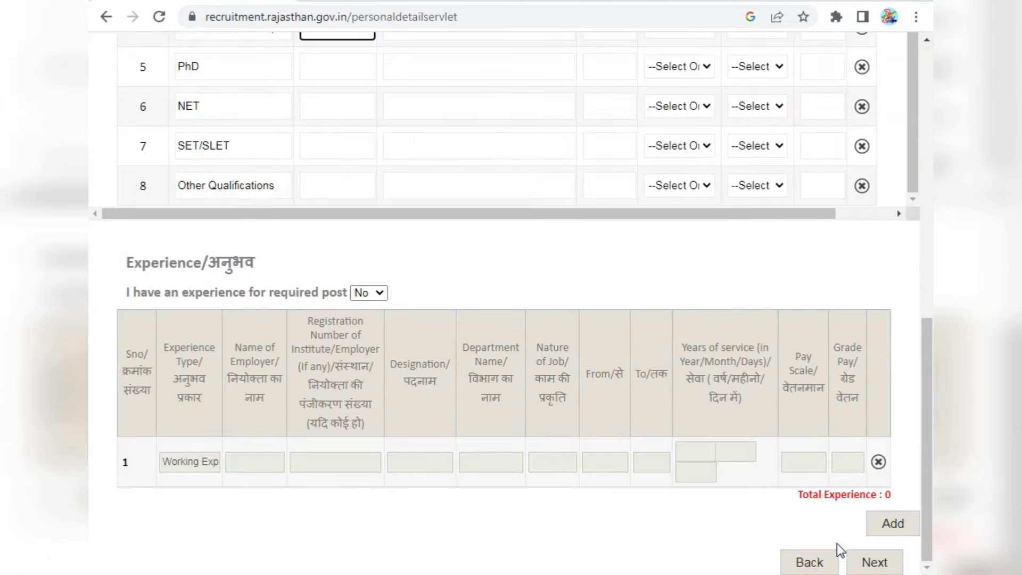
scroll(634, 519, up, 8)
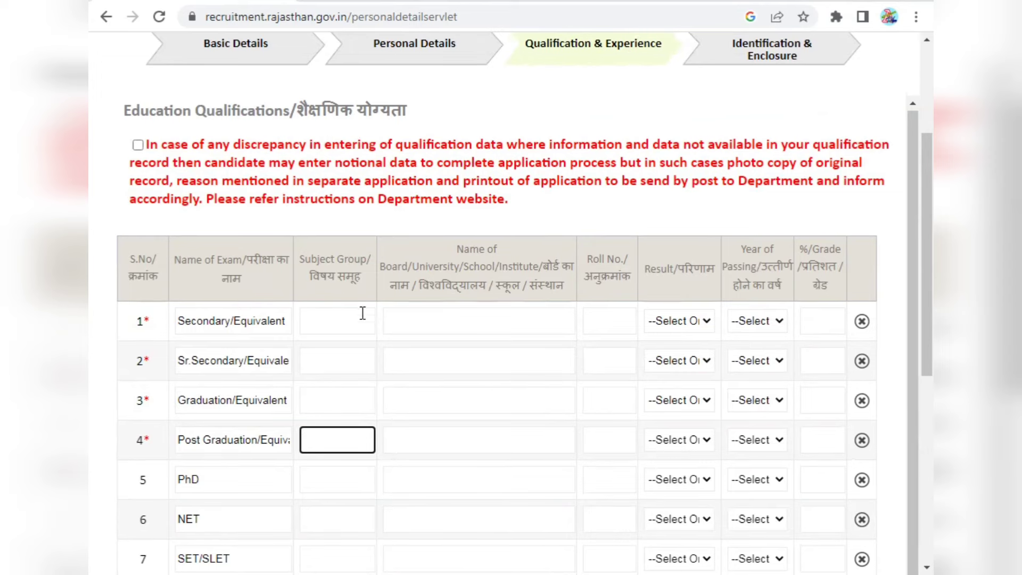
Step: Accept the notional-data discrepancy statement and check the education rows, including Post Graduation grade 60
click(137, 146)
click(325, 324)
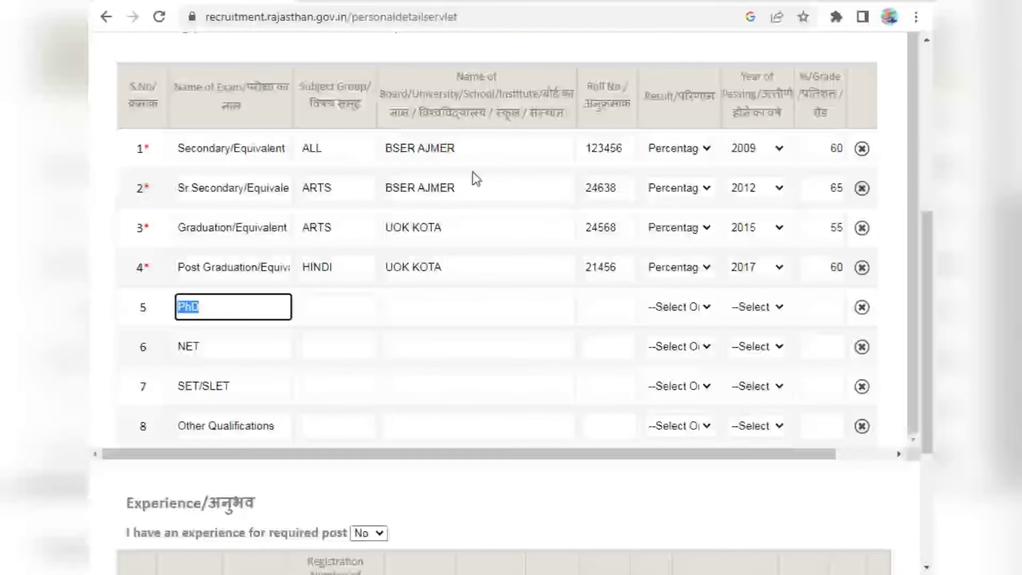
drag(179, 267, 265, 273)
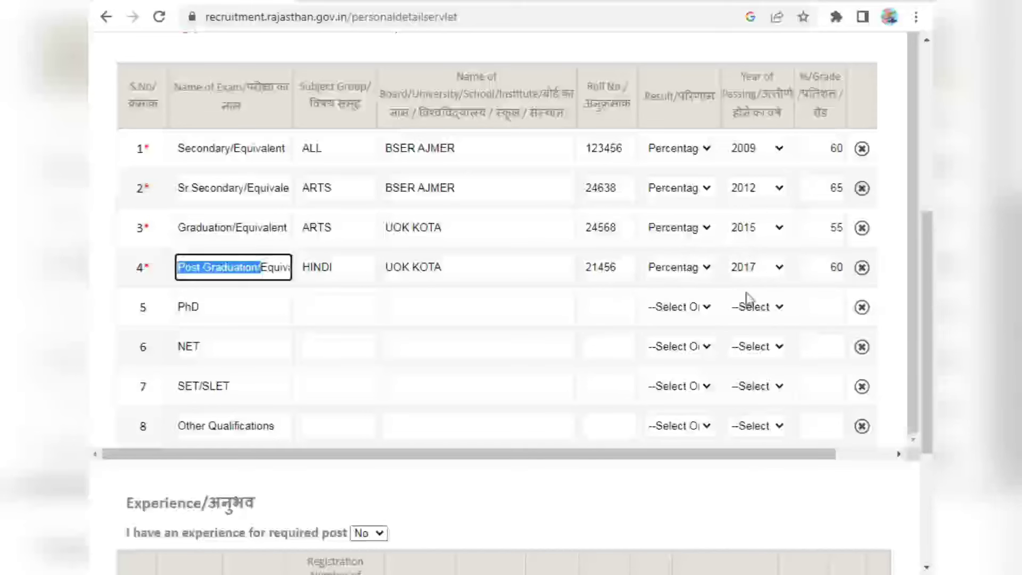
click(832, 273)
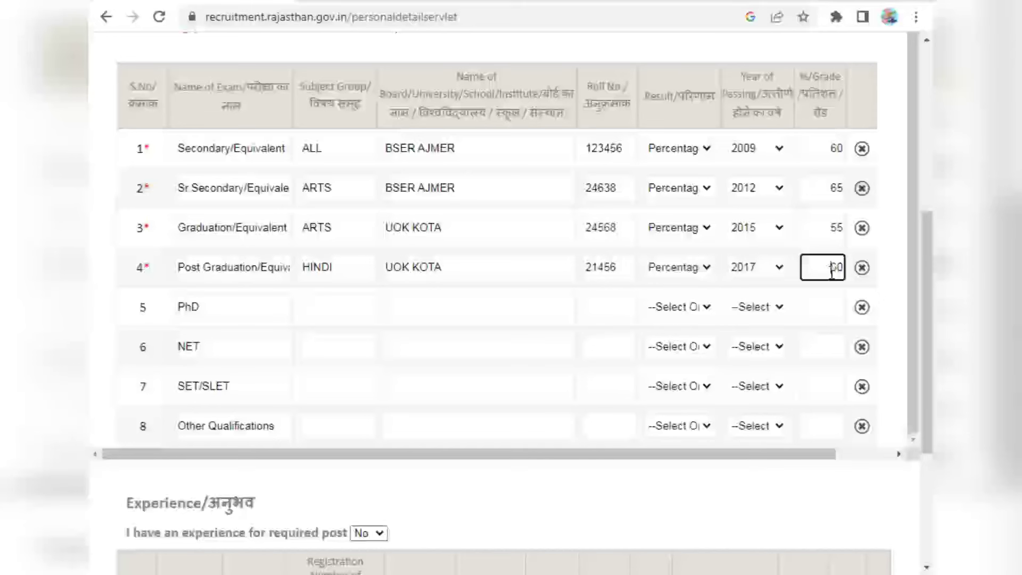
drag(832, 272, 845, 274)
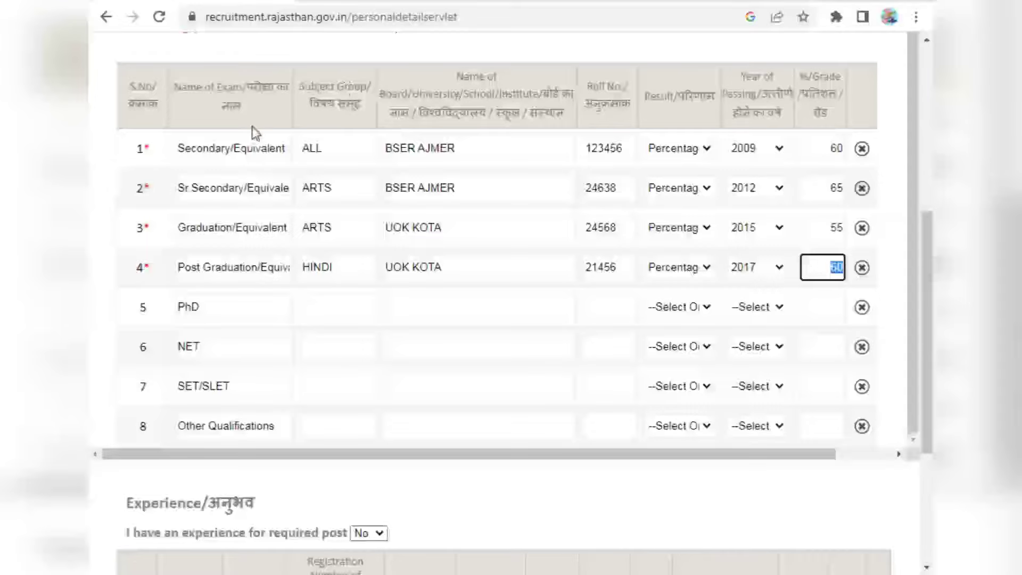
Step: Submit the education qualifications table to bring up the disclaimer
scroll(775, 457, down, 5)
scroll(775, 456, up, 5)
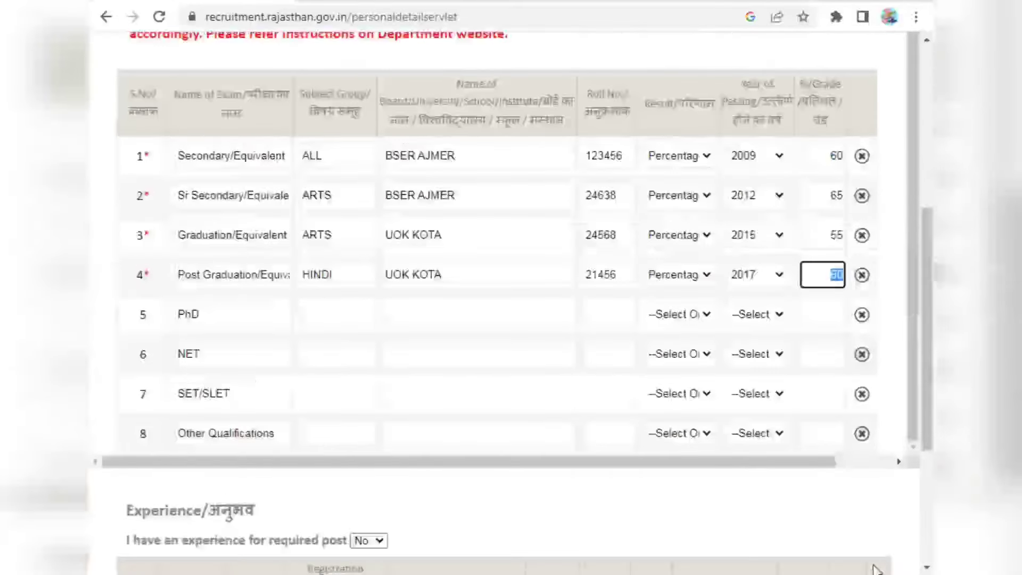
scroll(889, 490, down, 5)
click(876, 563)
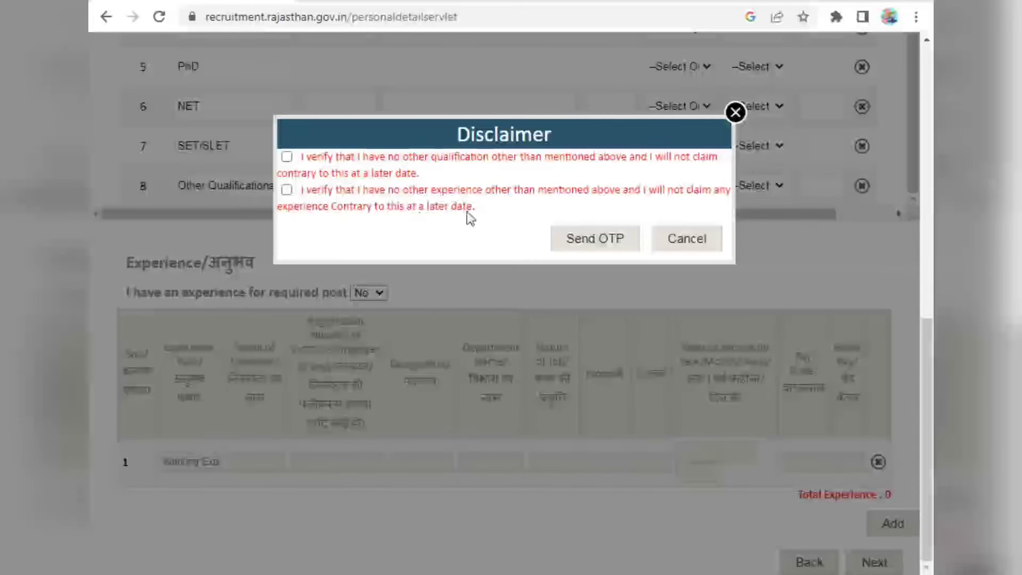
Step: Declare no further experience or qualifications and request the OTP
click(287, 190)
click(287, 157)
click(601, 245)
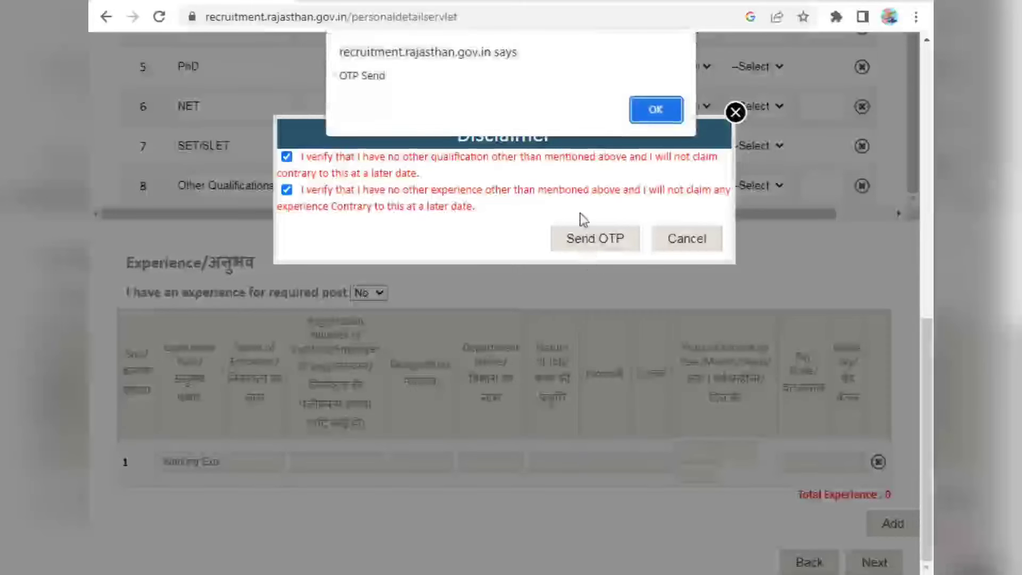
click(664, 116)
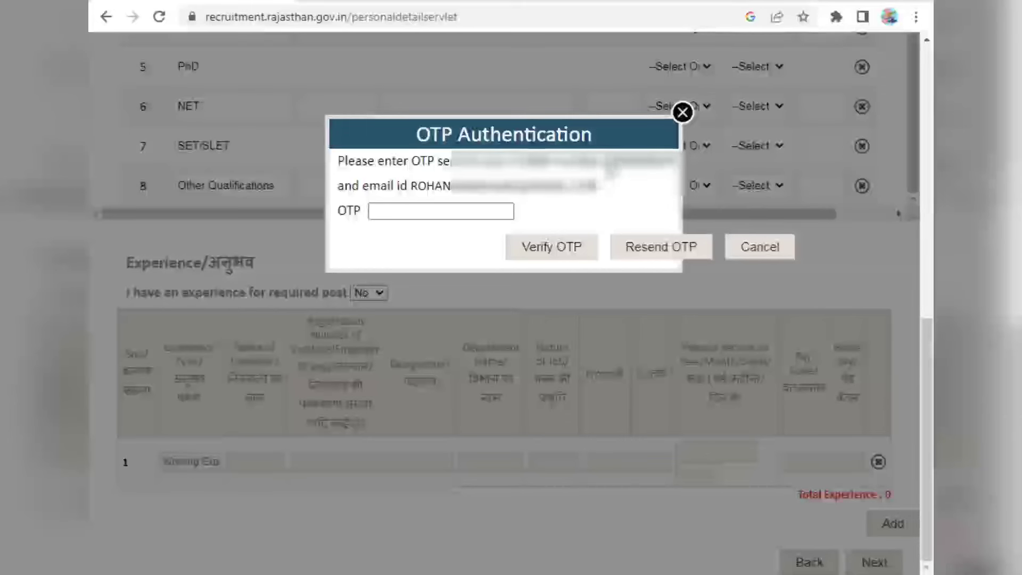
Step: Enter the received OTP verification code in the OTP field
click(419, 210)
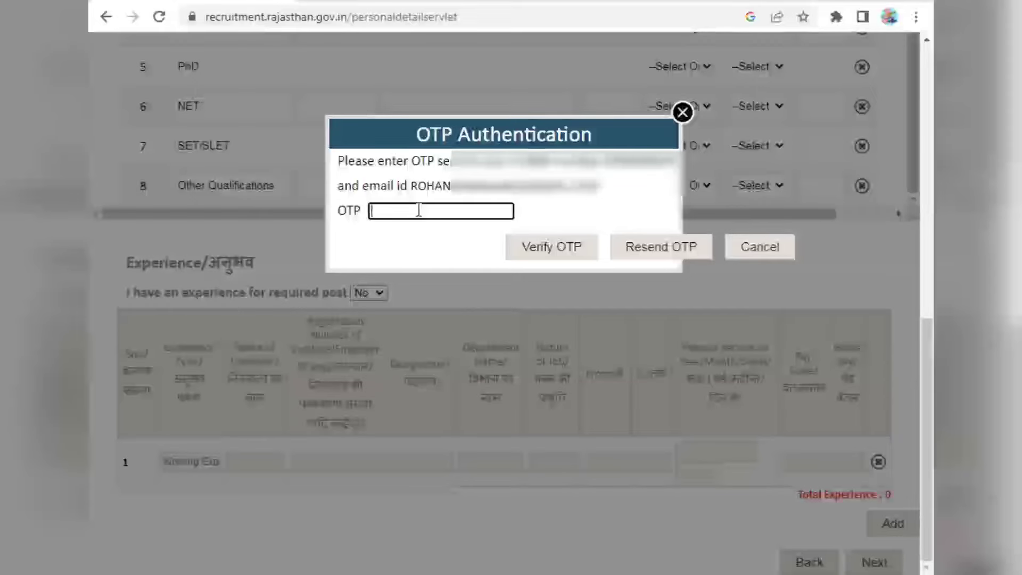
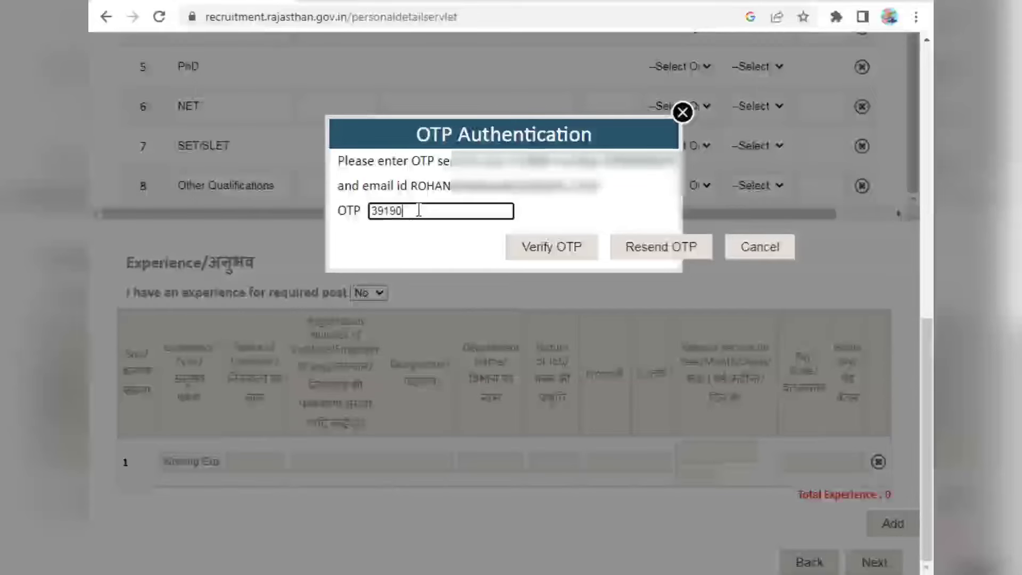
scroll(445, 313, up, 1)
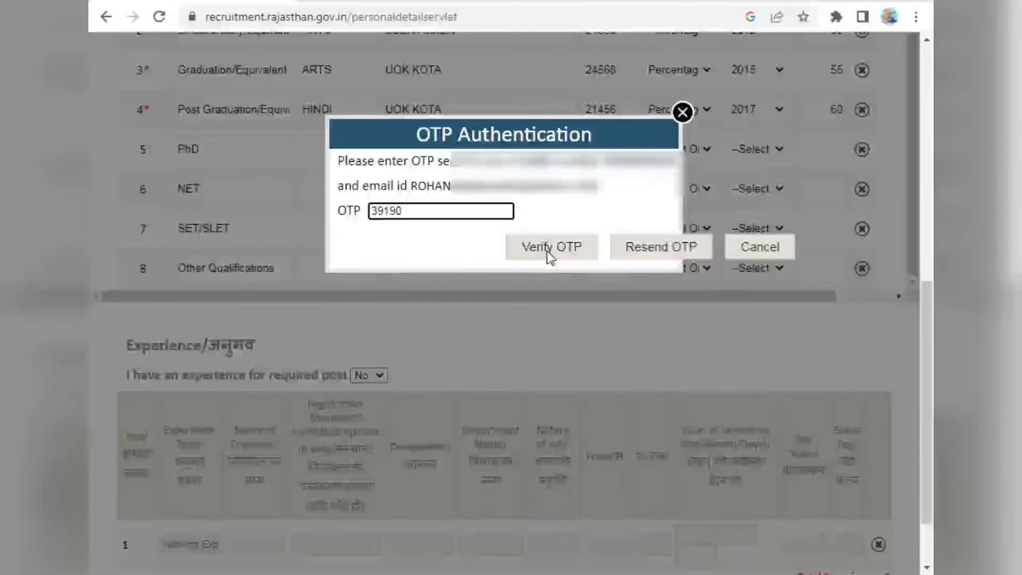